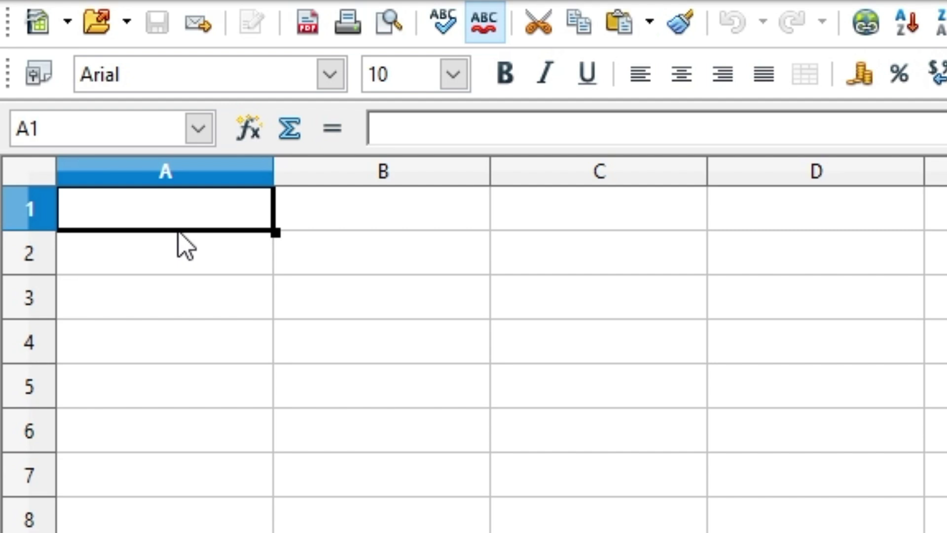
# Enter the column headings BILL, AVAILABLE, BALANCE and UTILIZATION in cells A1 to D1
pyautogui.write('BILL')
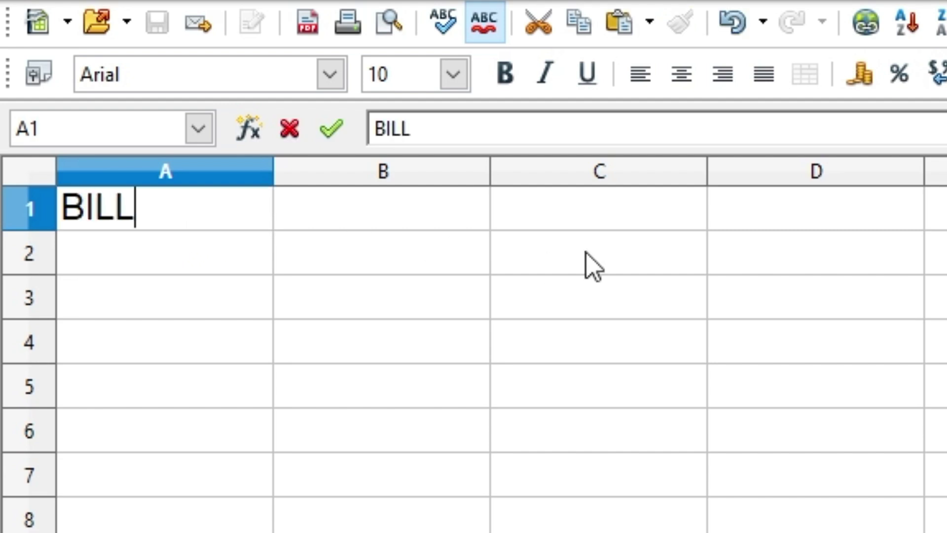
pyautogui.press('Tab')
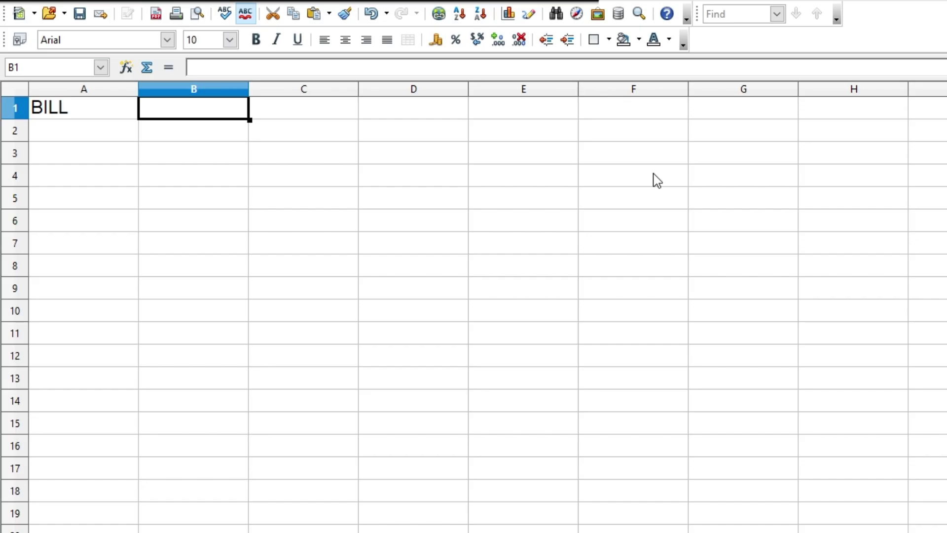
pyautogui.write('AVAILABLE')
pyautogui.press('Tab')
pyautogui.write('B')
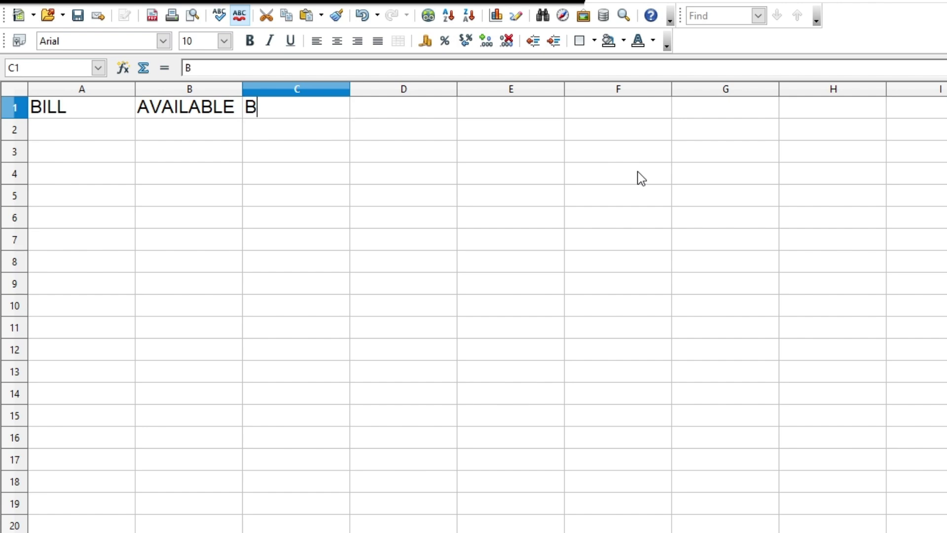
pyautogui.write('ALANCE')
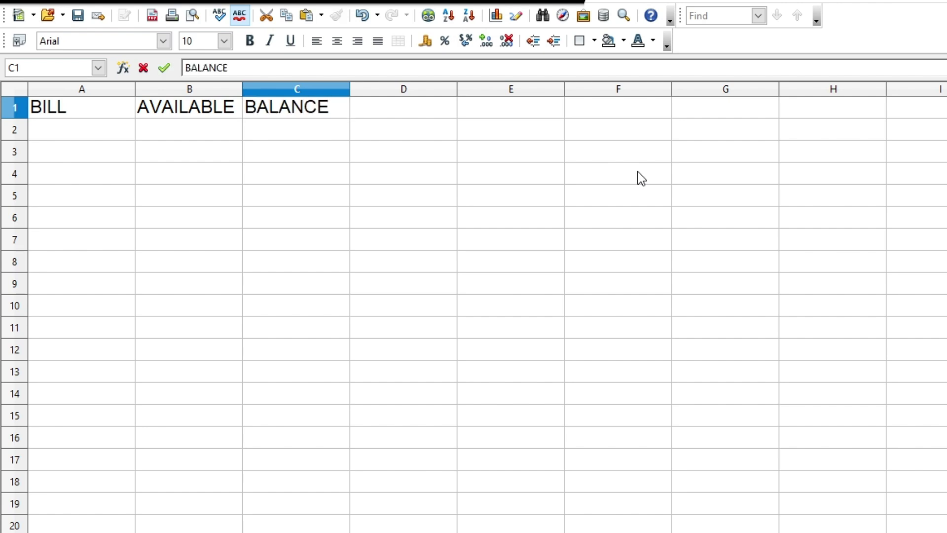
pyautogui.press('Tab')
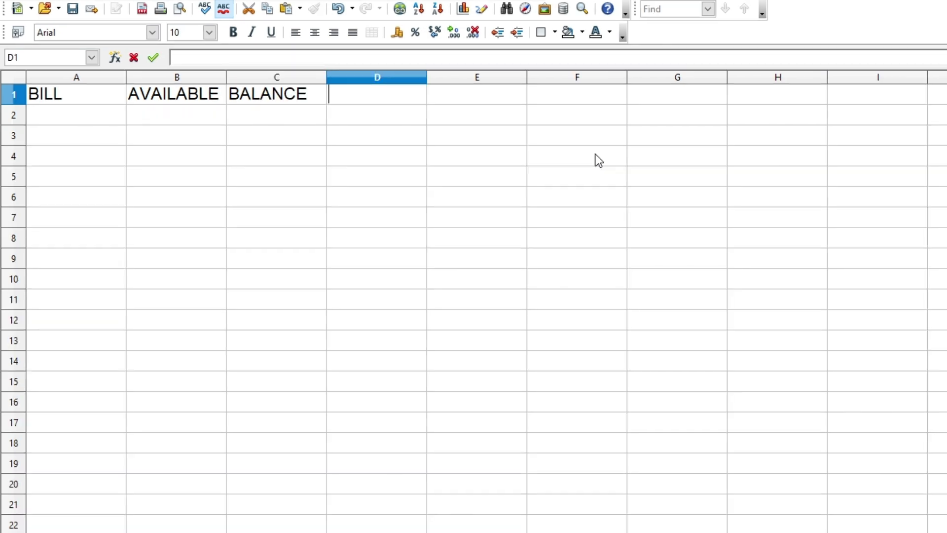
pyautogui.write('UTILIZATION')
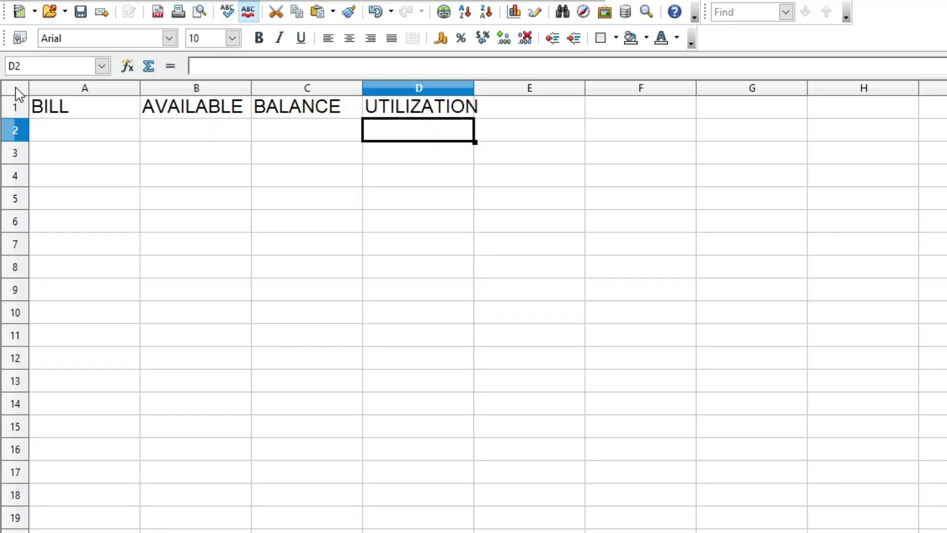
# Set the font size of the entire sheet to 9 and centre the contents of all cells horizontally
pyautogui.click(15, 88)
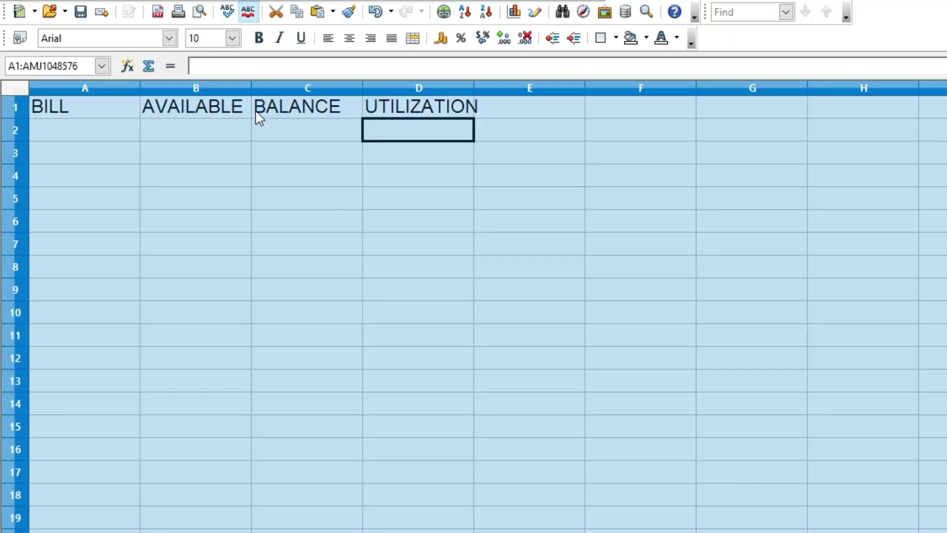
pyautogui.scroll(-1, 233, 40)
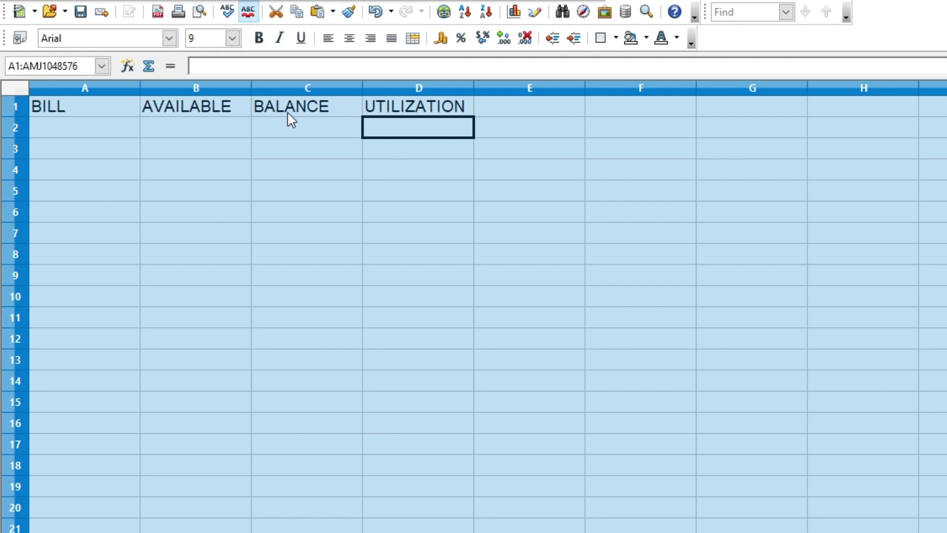
pyautogui.click(347, 48)
pyautogui.click(306, 128)
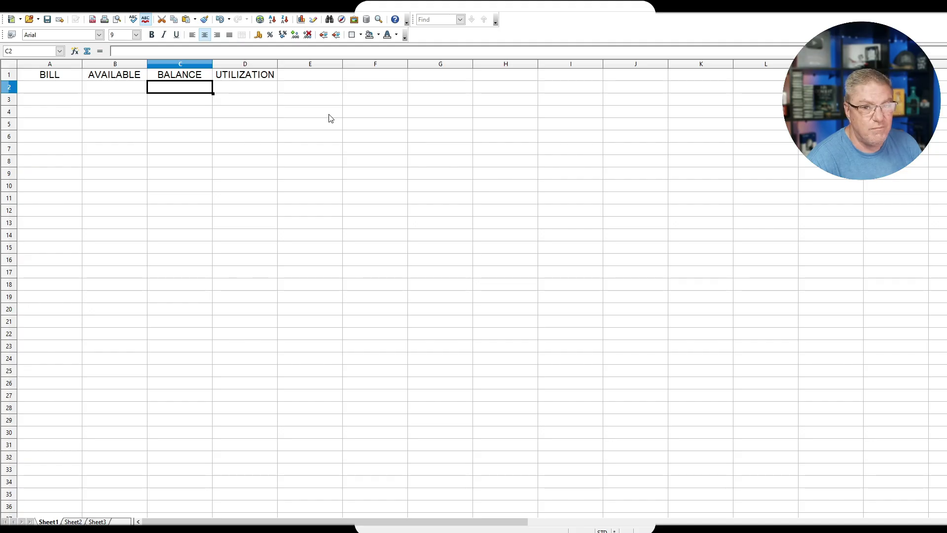
# Add the headings PAYOFF in E1 and DUE DATE in F1
pyautogui.click(306, 76)
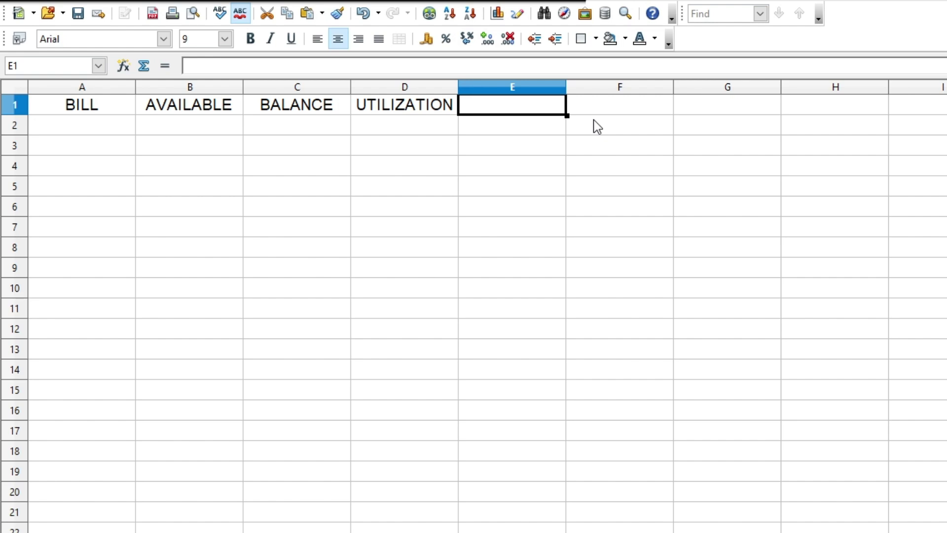
pyautogui.write('PAYOFF')
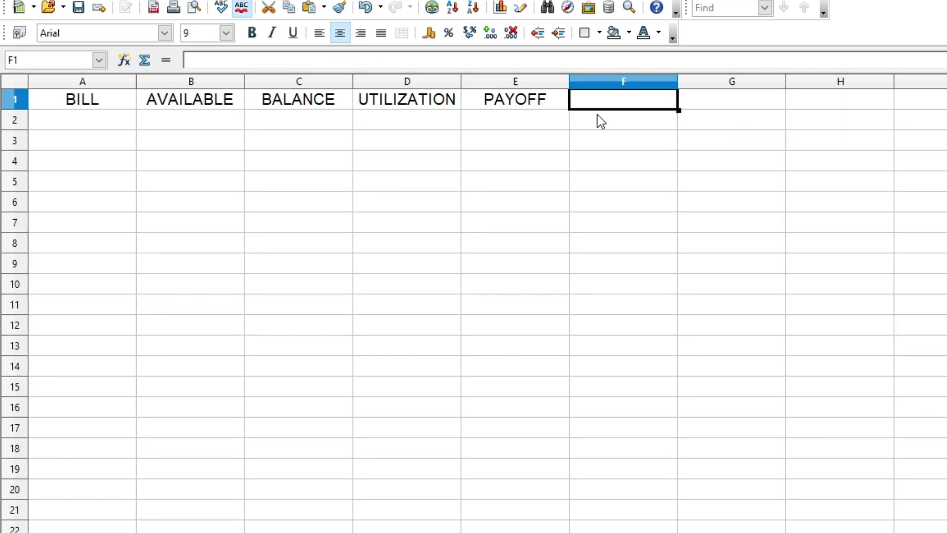
pyautogui.write('D')
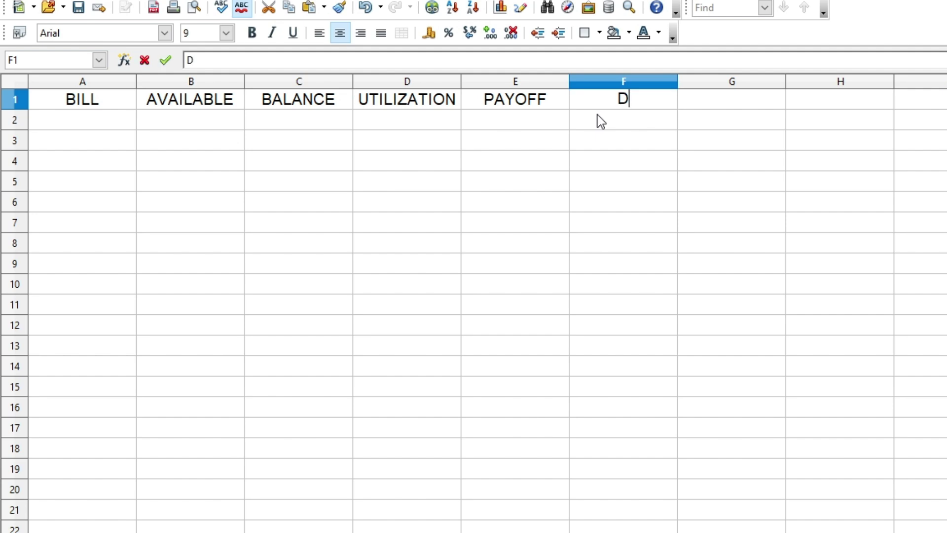
pyautogui.write('UE DAT')
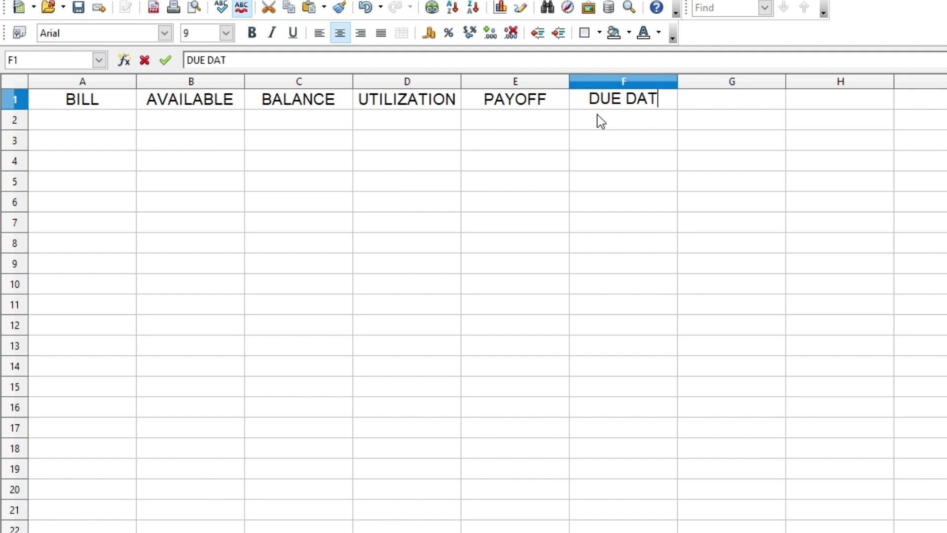
pyautogui.write('E')
pyautogui.press('Tab')
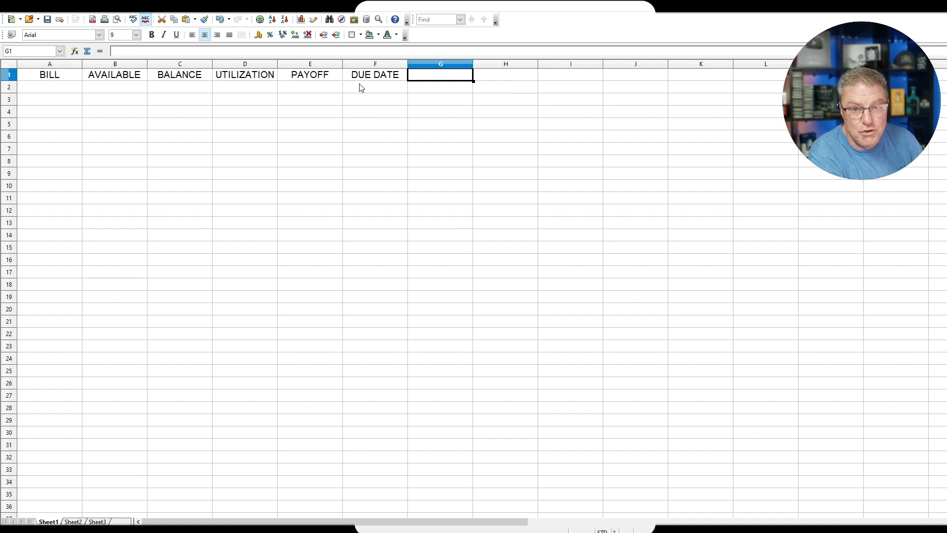
pyautogui.press('Tab')
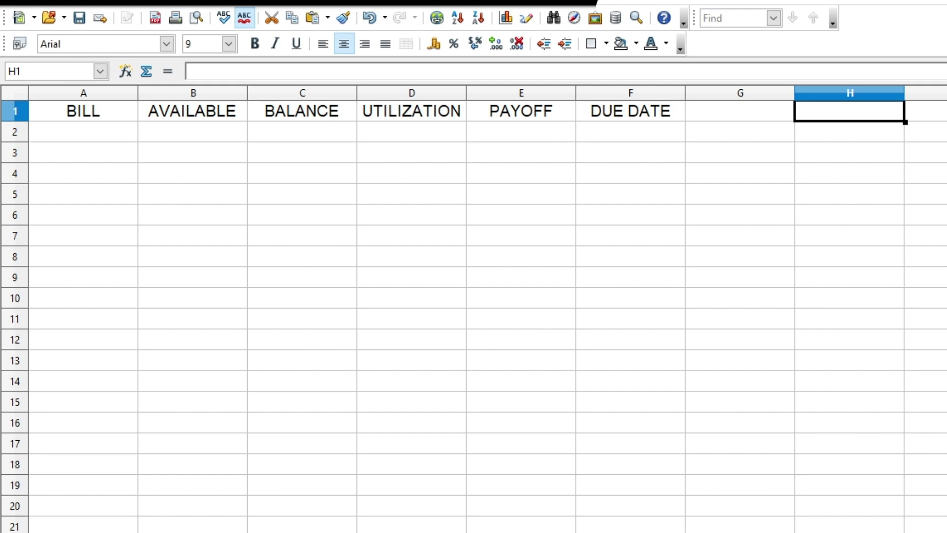
# Insert a new column between BILL and AVAILABLE and give it the heading MAX
pyautogui.click(220, 90)
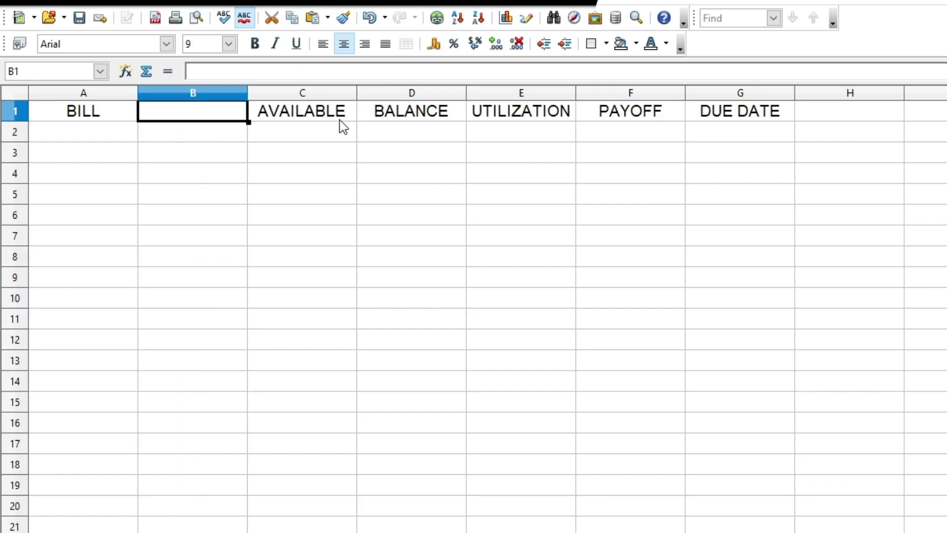
pyautogui.write('MAX')
pyautogui.press('Return')
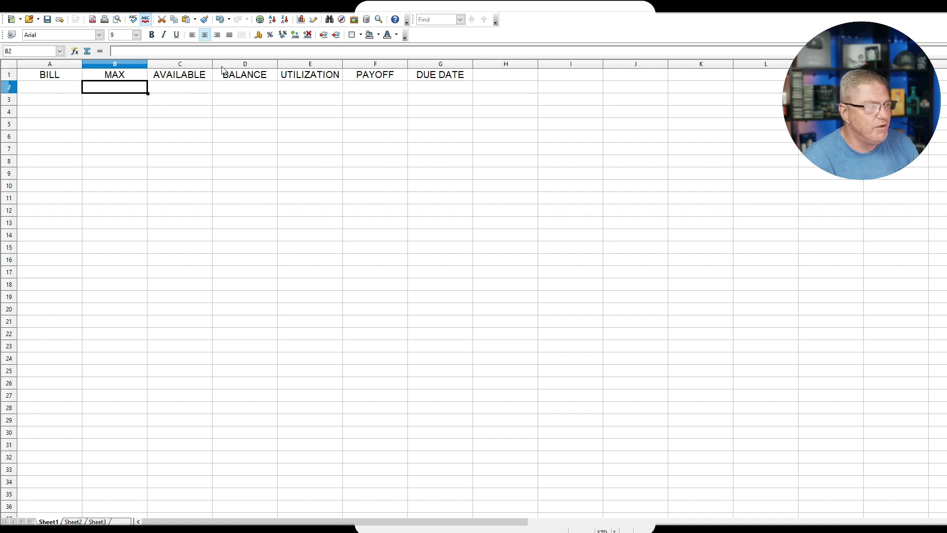
# Swap the two headings after MAX so that C1 reads BALANCE and D1 reads AVAILABLE
pyautogui.click(115, 65)
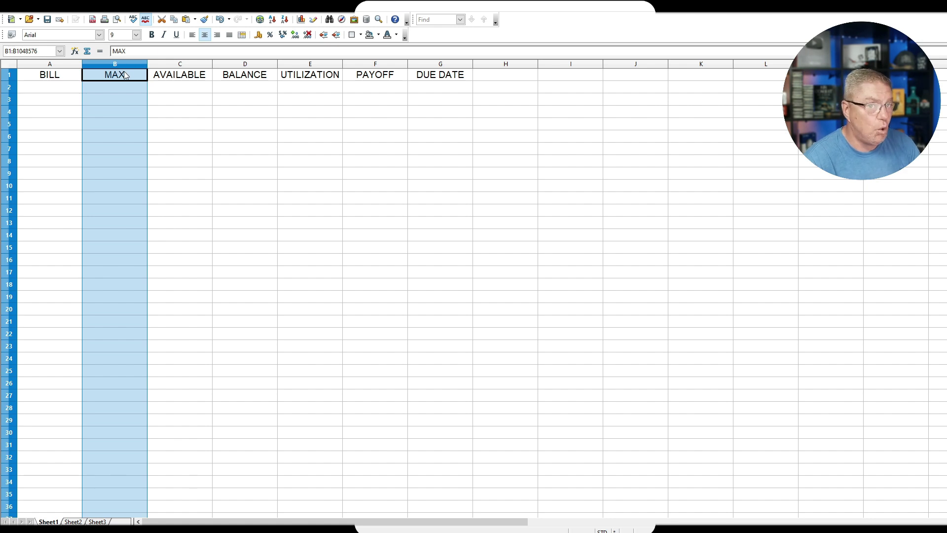
pyautogui.click(198, 73)
pyautogui.write('BALANCE')
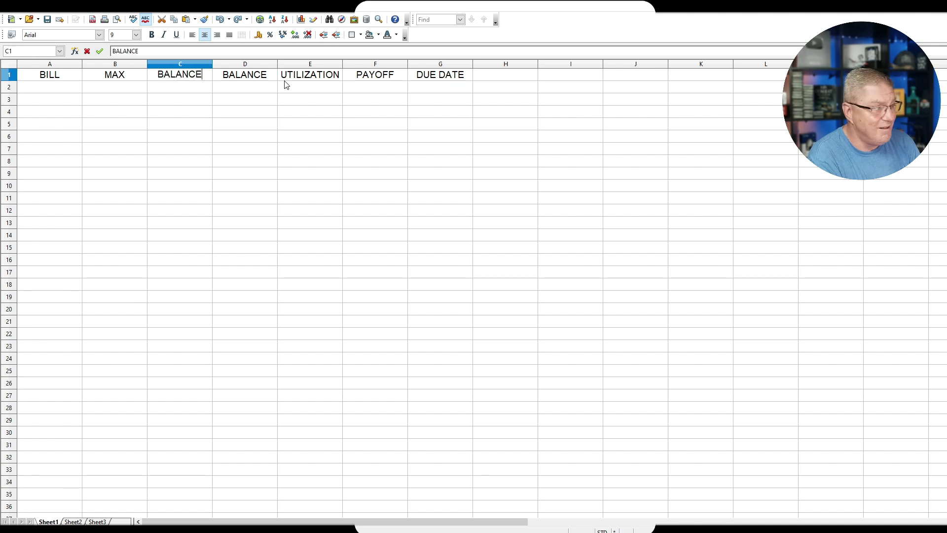
pyautogui.press('Tab')
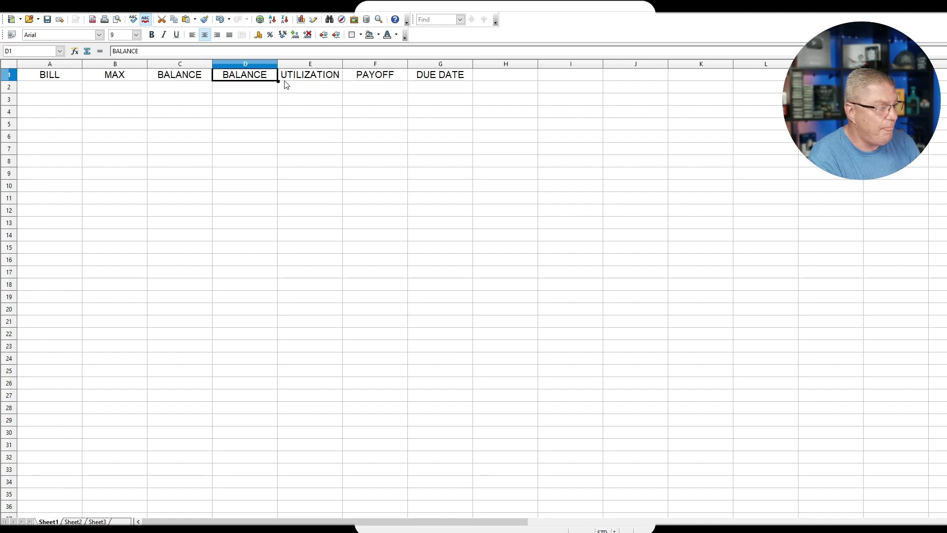
pyautogui.write('AVAILABLE')
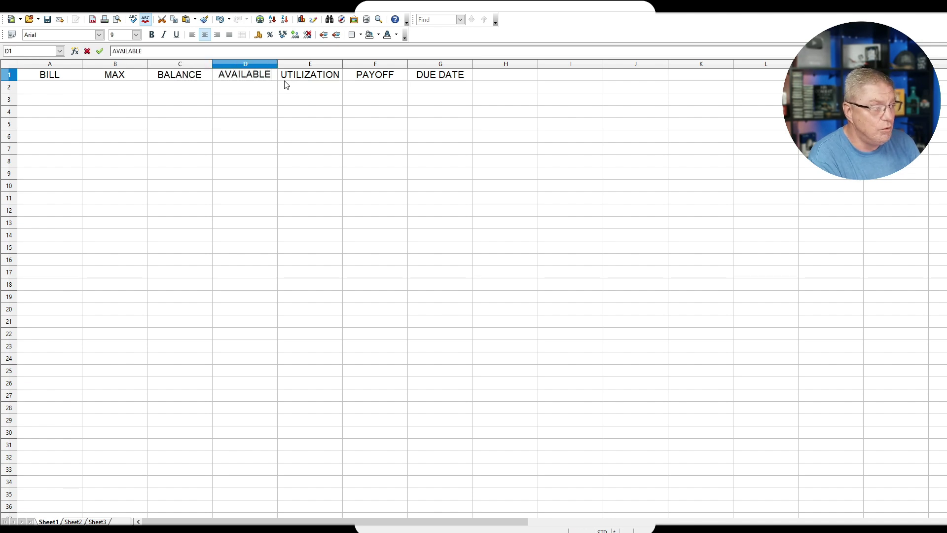
pyautogui.press('Return')
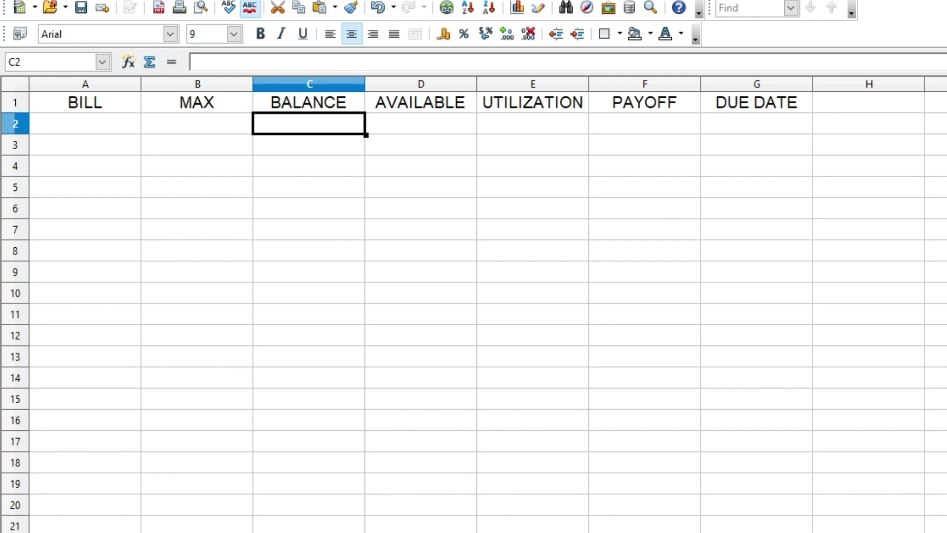
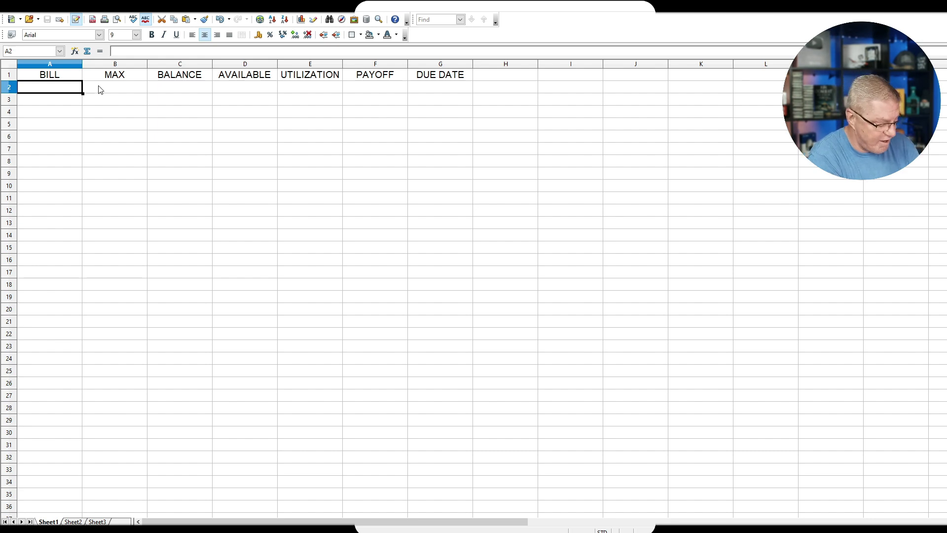
# List the bills Apple card, Capital One #1, Capital One #2 and Credit One #1 in cells A2 to A5
pyautogui.write('Apple')
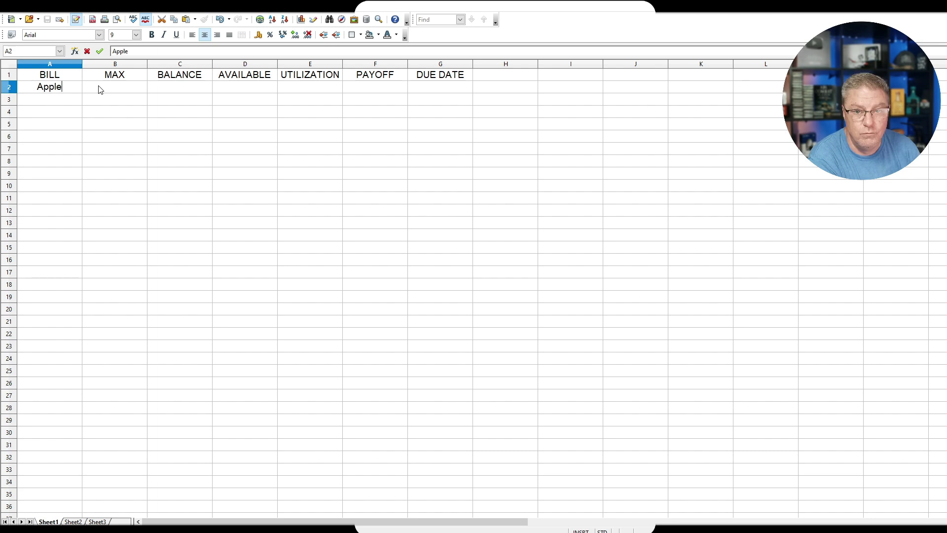
pyautogui.write(' card')
pyautogui.press('Return')
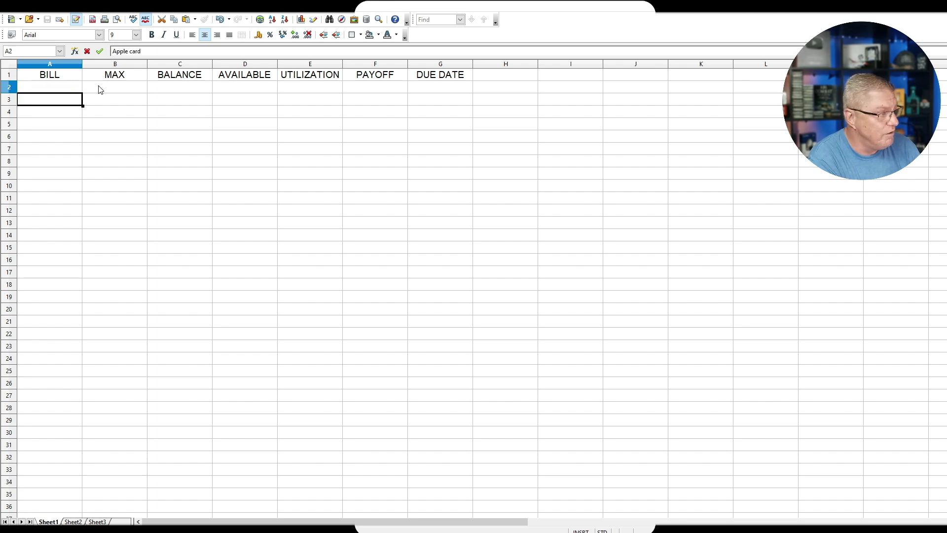
pyautogui.write('Capital O ne')
pyautogui.press('BackSpace')
pyautogui.press('BackSpace')
pyautogui.press('BackSpace')
pyautogui.write('ne #1')
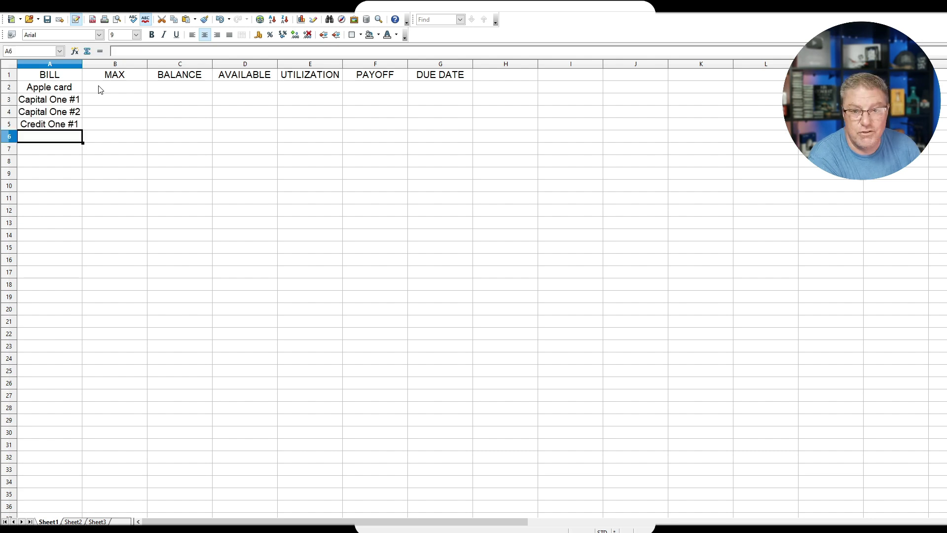
# Continue the bill list with Credit One #2, Upgrade #1 and Upgrade #2 in cells A6 to A8
pyautogui.write('Credit One #2')
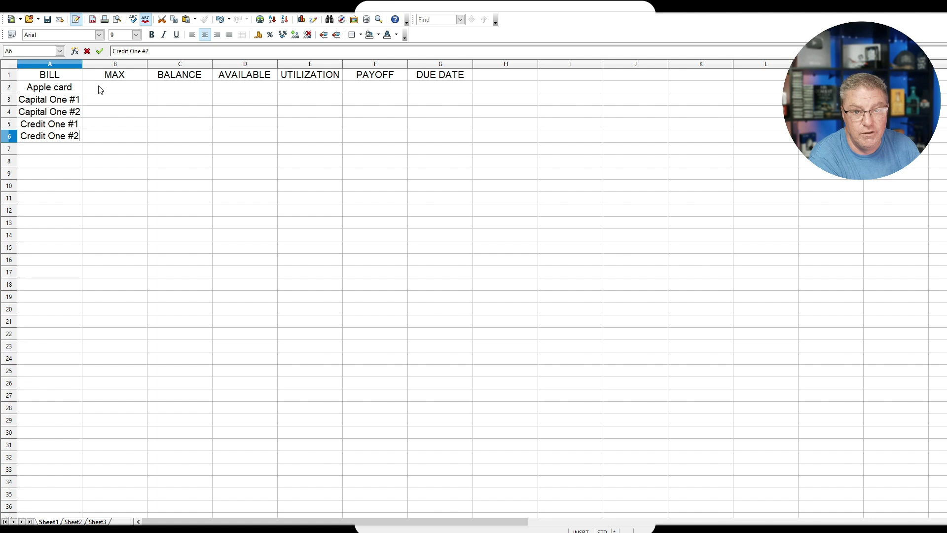
pyautogui.press('Return')
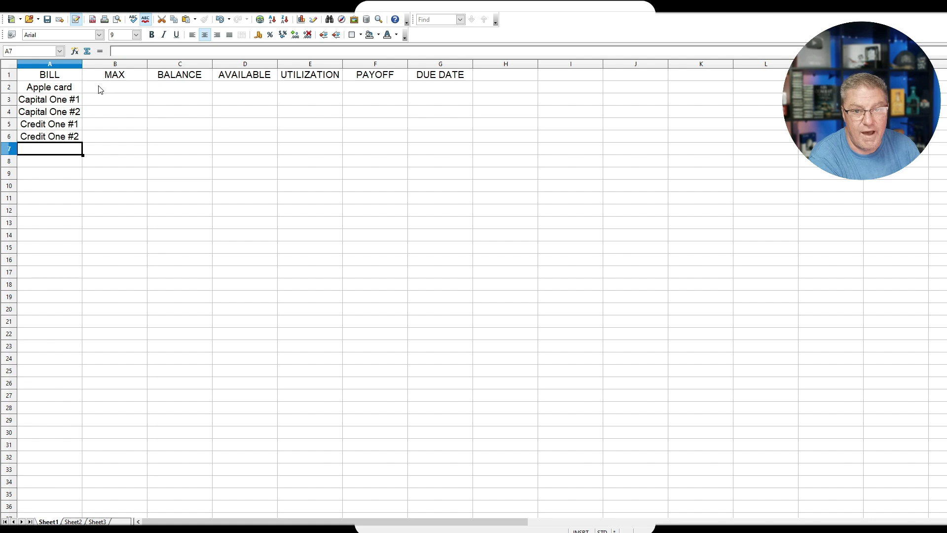
pyautogui.write('Upgrade')
pyautogui.press('Return')
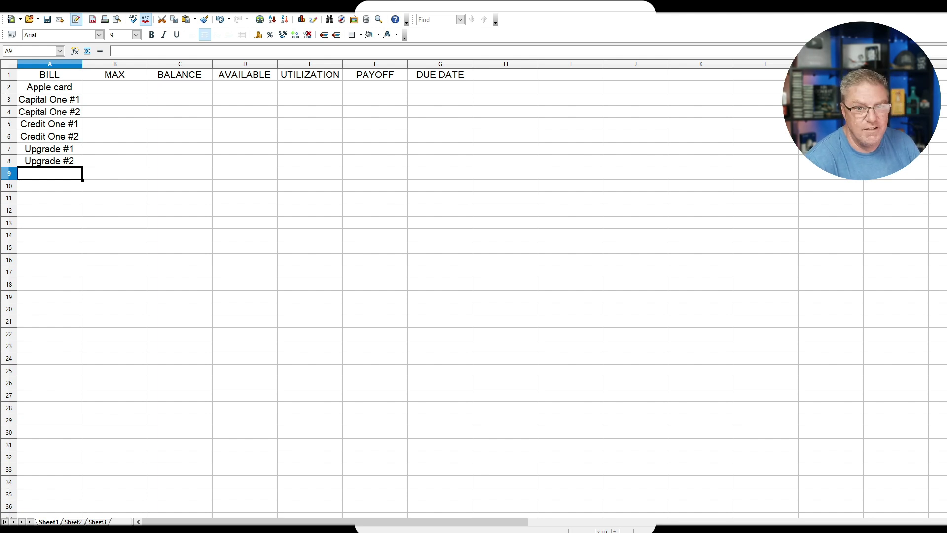
# Insert a row above Credit One #1 for Capital One #3, and add Avant, Aspire and Affirm #1 to #5 below Upgrade #2
pyautogui.click(10, 125)
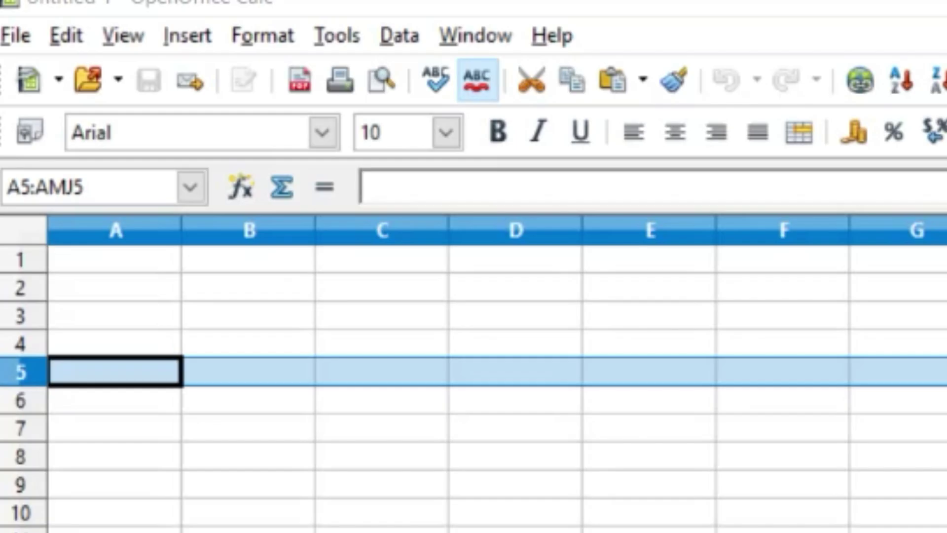
pyautogui.click(188, 35)
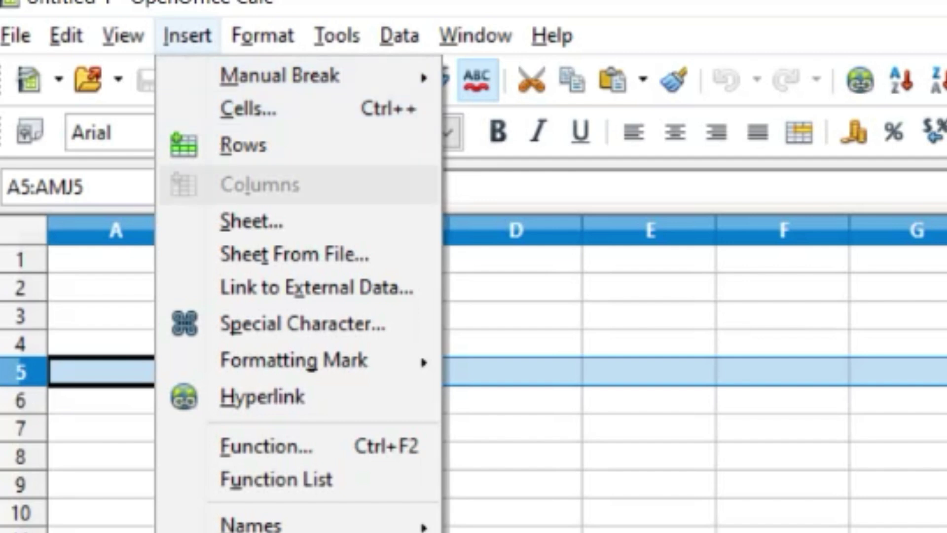
pyautogui.click(274, 146)
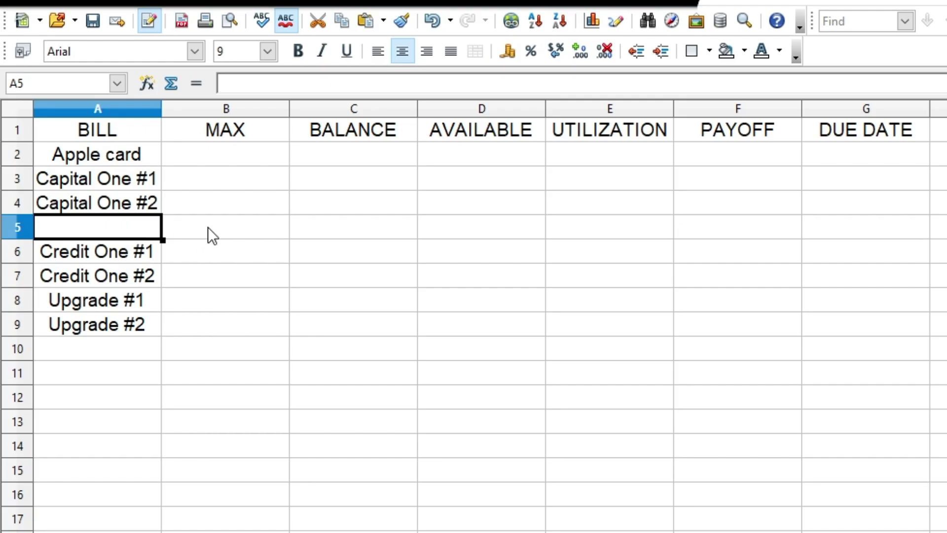
pyautogui.write('Capital One #3')
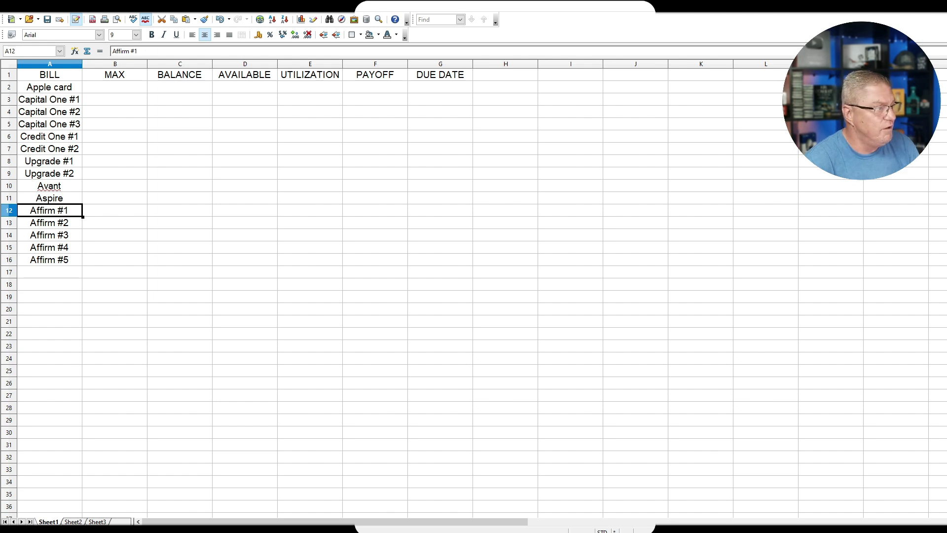
# Left-align the bill names in cells A2 to A16, leaving the BILL heading centred
pyautogui.click(72, 93)
pyautogui.moveTo(72, 93); pyautogui.dragTo(68, 267)
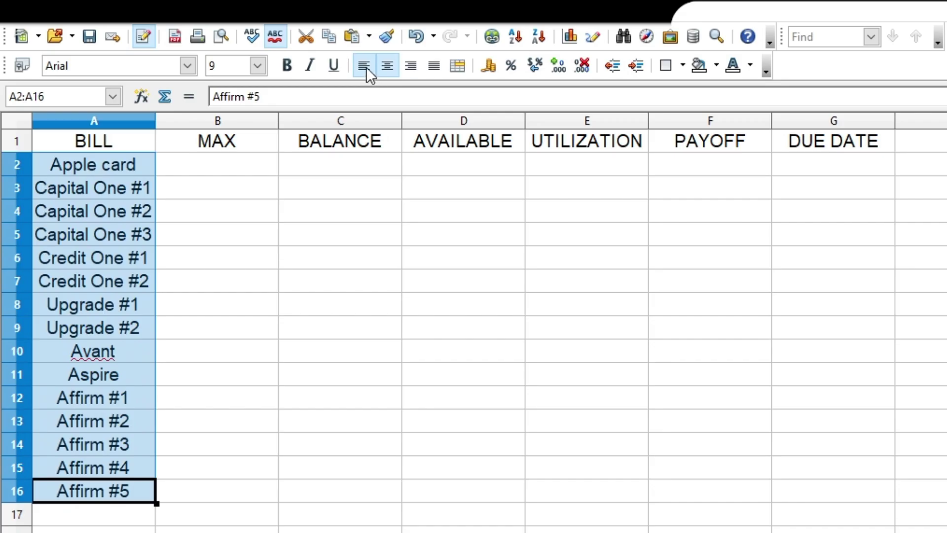
pyautogui.click(366, 67)
pyautogui.click(330, 178)
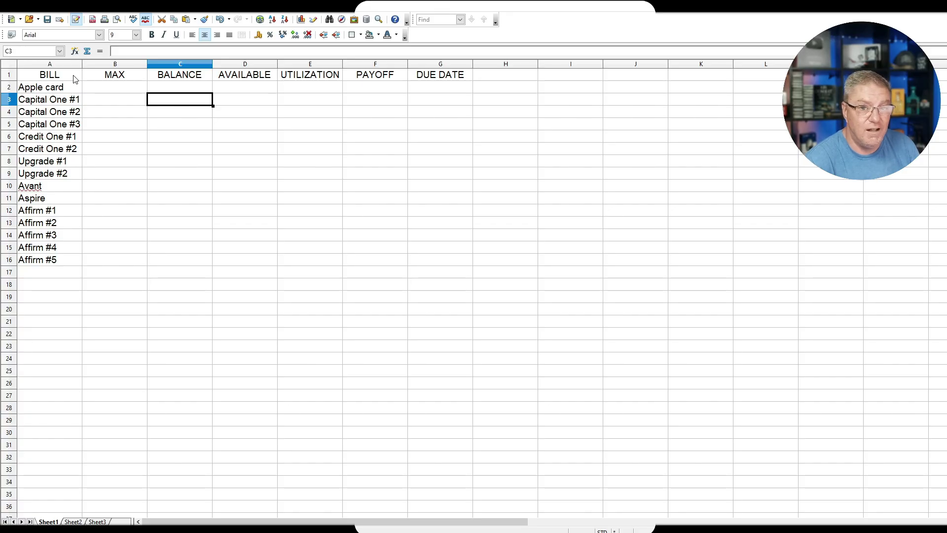
# Give the heading cells A1 to G1 a light blue background and add borders around them
pyautogui.click(75, 80)
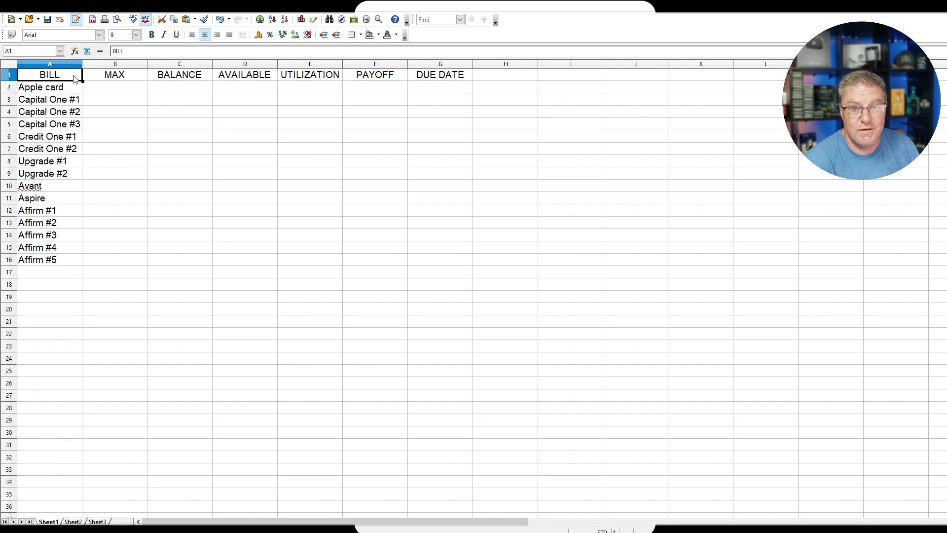
pyautogui.moveTo(74, 79); pyautogui.dragTo(440, 79)
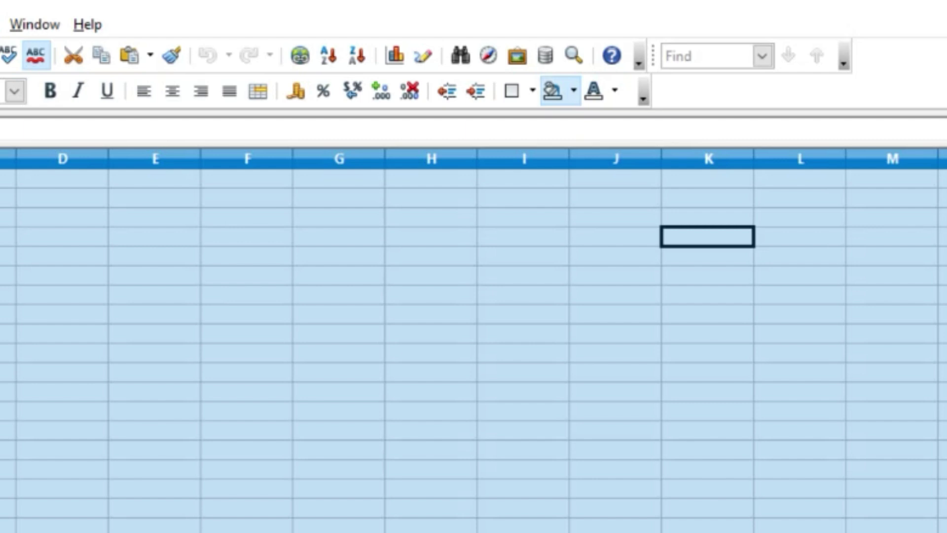
pyautogui.click(573, 90)
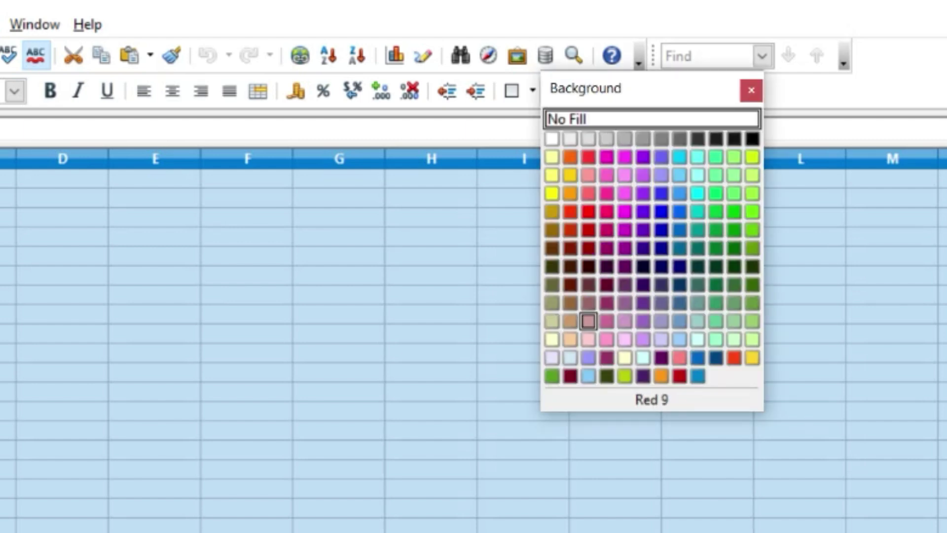
pyautogui.press('Escape')
pyautogui.click(340, 179)
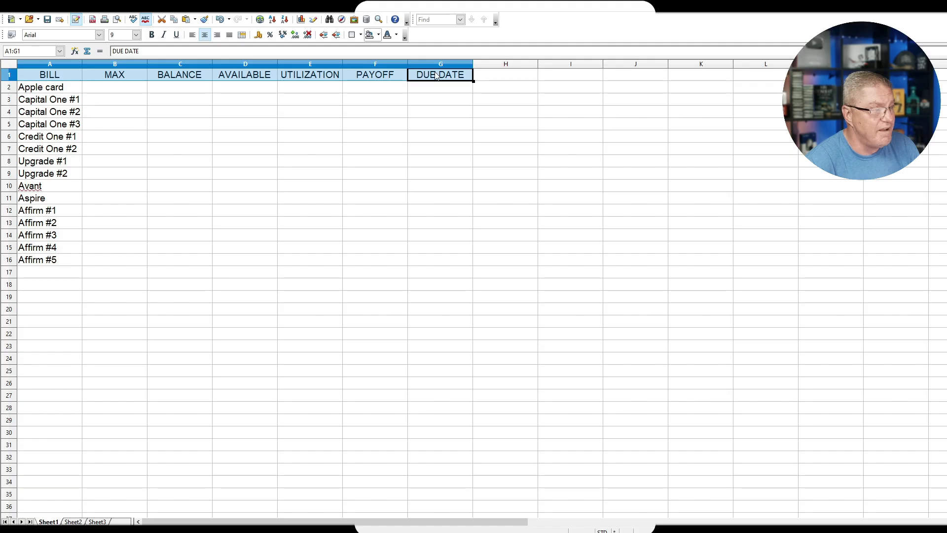
pyautogui.keyDown('shift'); pyautogui.click(214, 181); pyautogui.keyUp('shift')
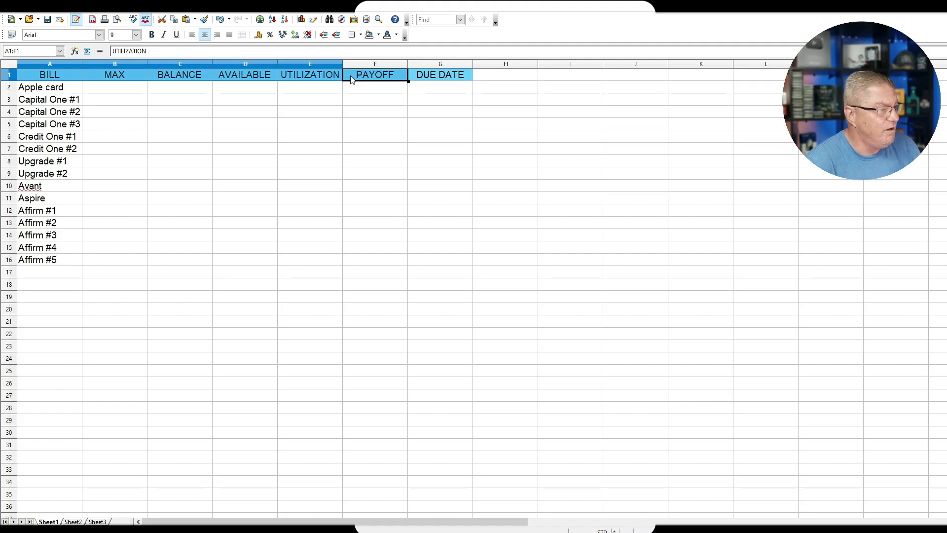
pyautogui.keyDown('shift'); pyautogui.click(434, 79); pyautogui.keyUp('shift')
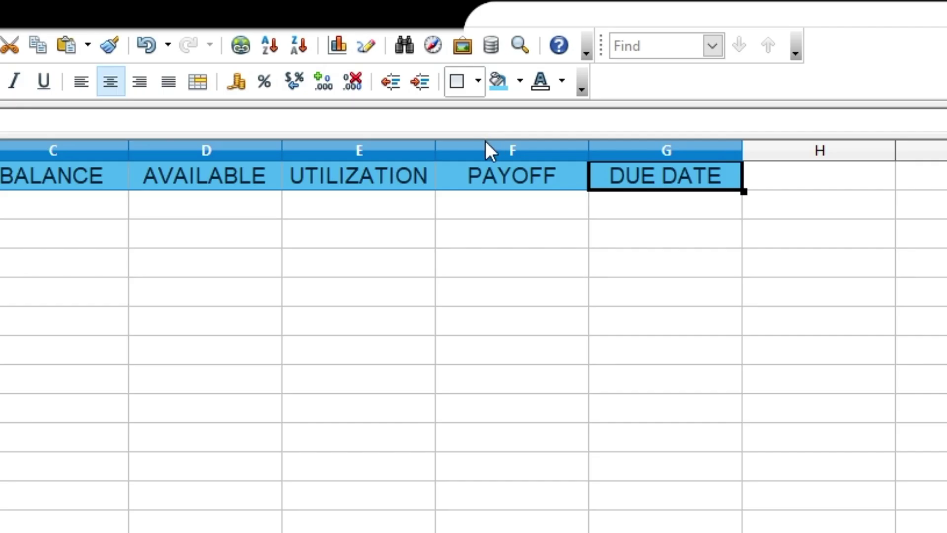
pyautogui.press('Down')
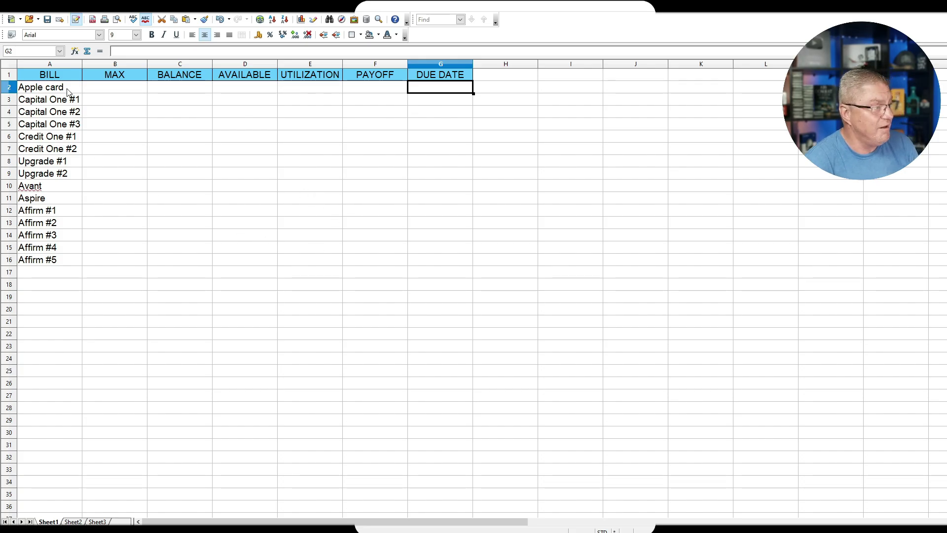
# Give the bill names in cells A2 to A16 a yellow background with borders
pyautogui.moveTo(68, 92); pyautogui.dragTo(73, 262)
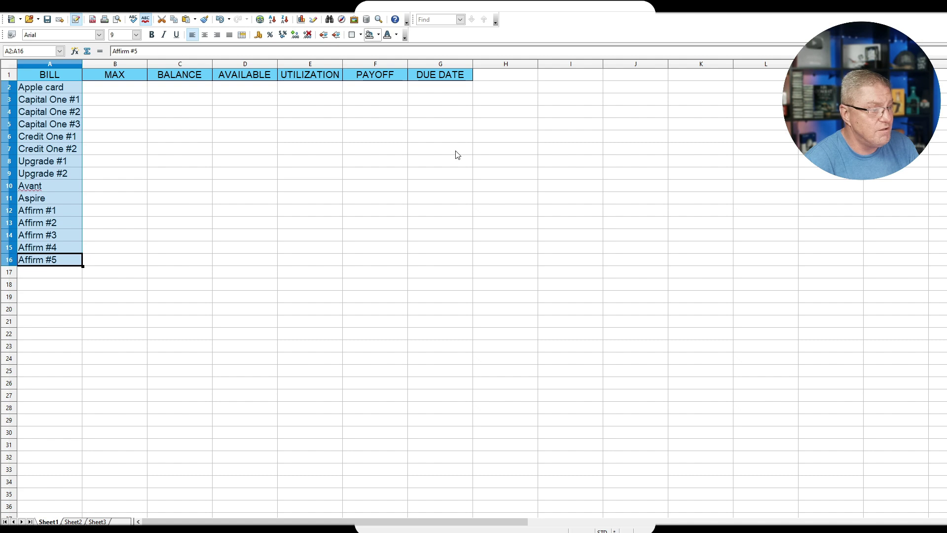
pyautogui.click(369, 34)
pyautogui.click(429, 173)
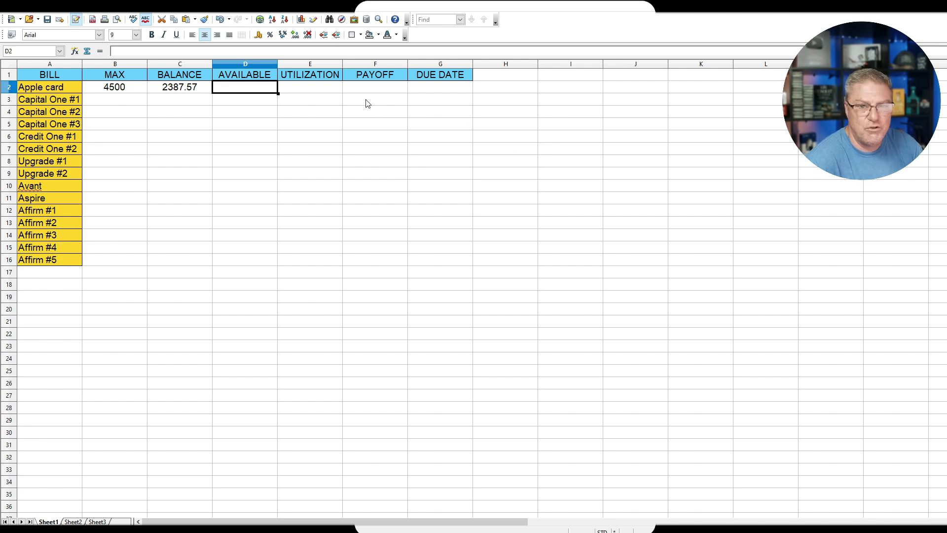
# Insert a column before PAYOFF and title it INT RATE
pyautogui.click(377, 63)
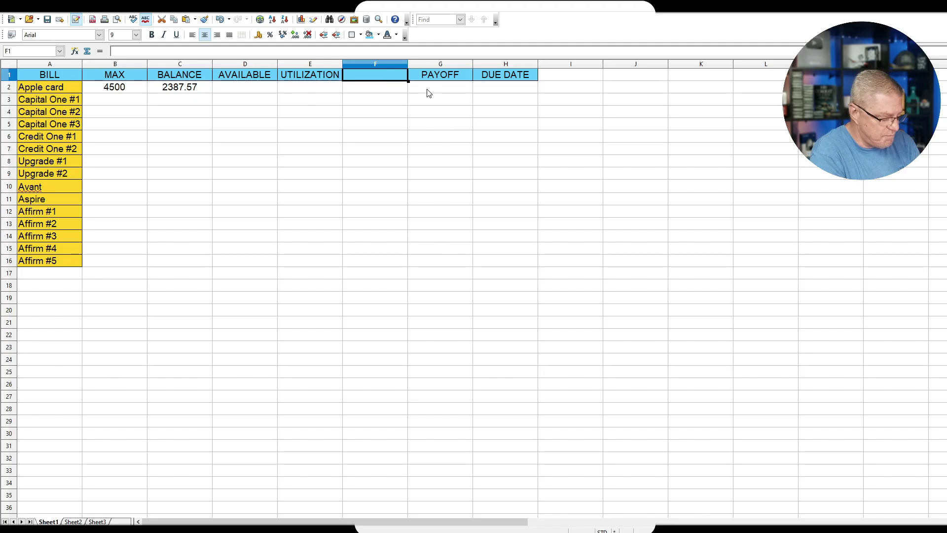
pyautogui.write('INT RATE')
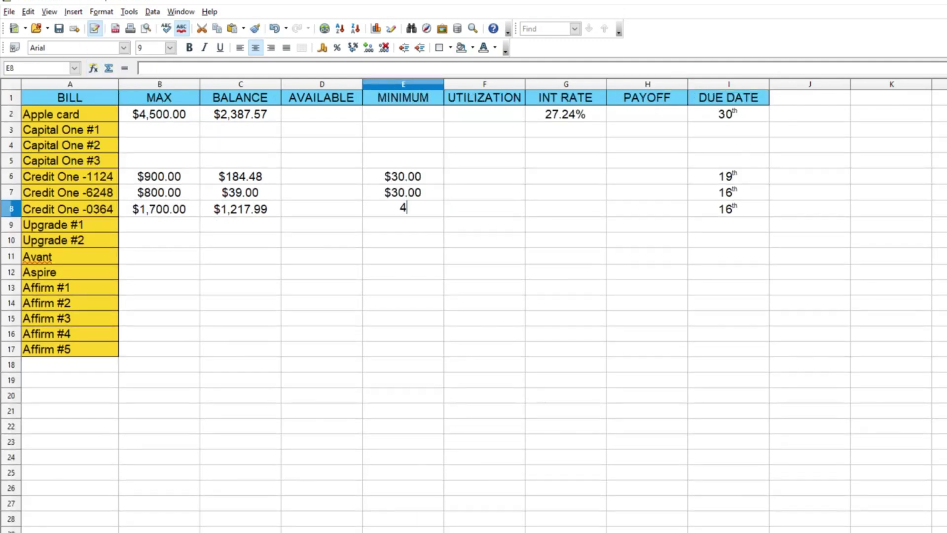
# Enter a minimum payment of $43.00 in E8 and the first Credit One card's interest rate of 29.24% in G6
pyautogui.write('3')
pyautogui.press('Return')
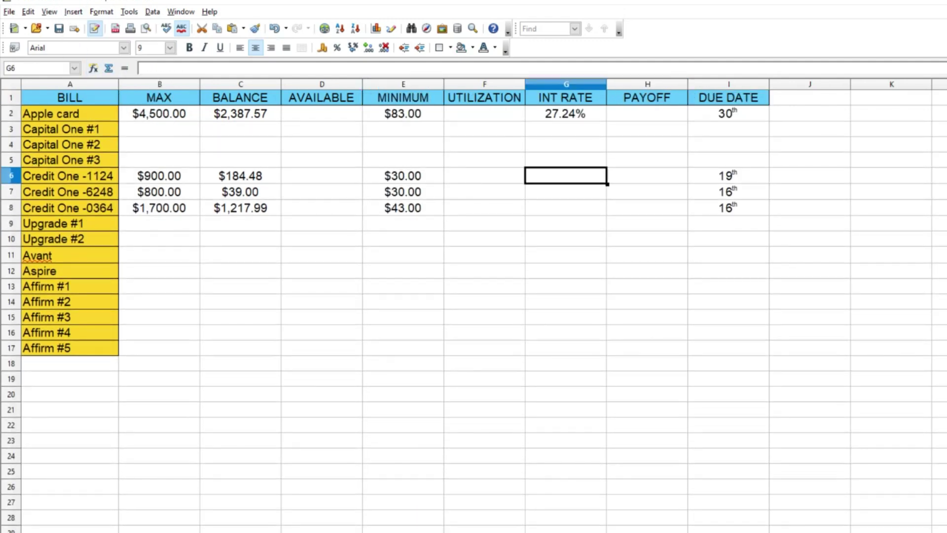
pyautogui.write('2')
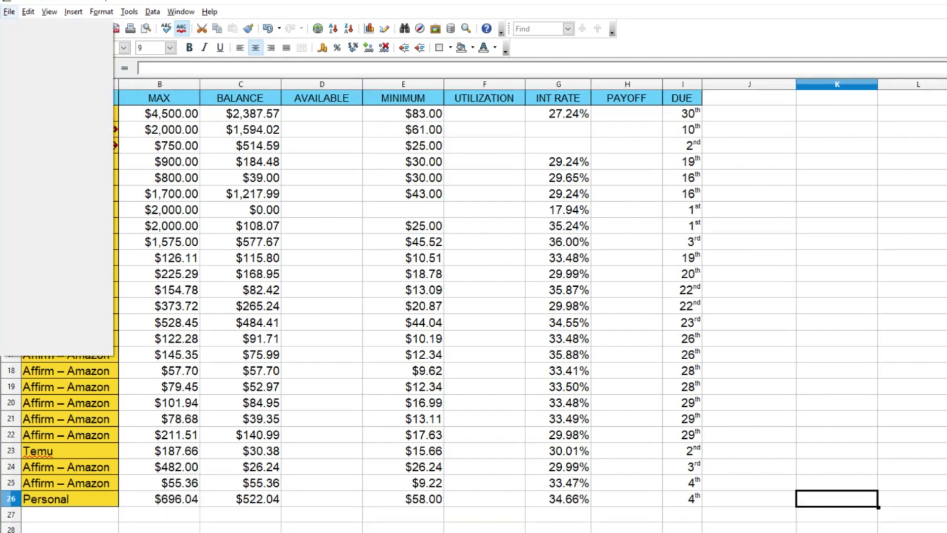
# Calculate the Apple card's available credit in D2 with the formula =B2-C2
pyautogui.click(403, 226)
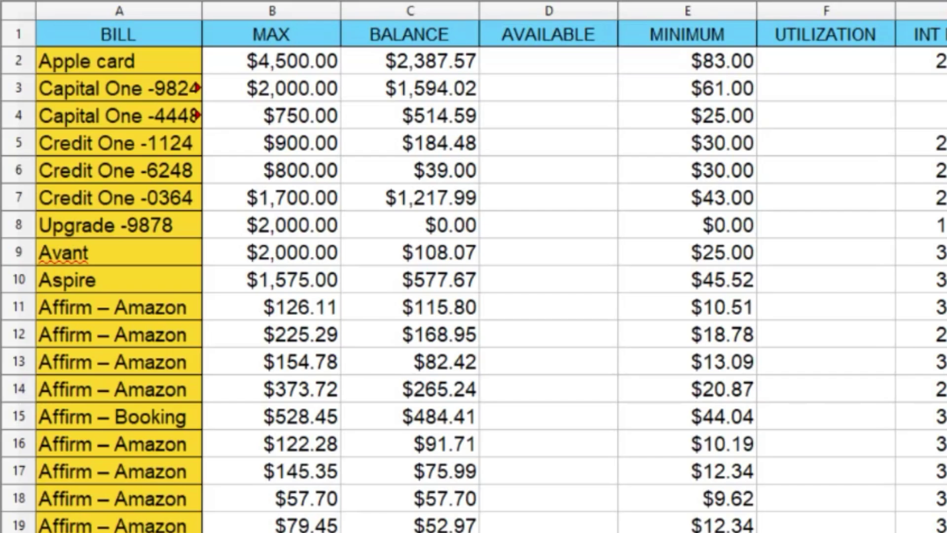
pyautogui.click(548, 60)
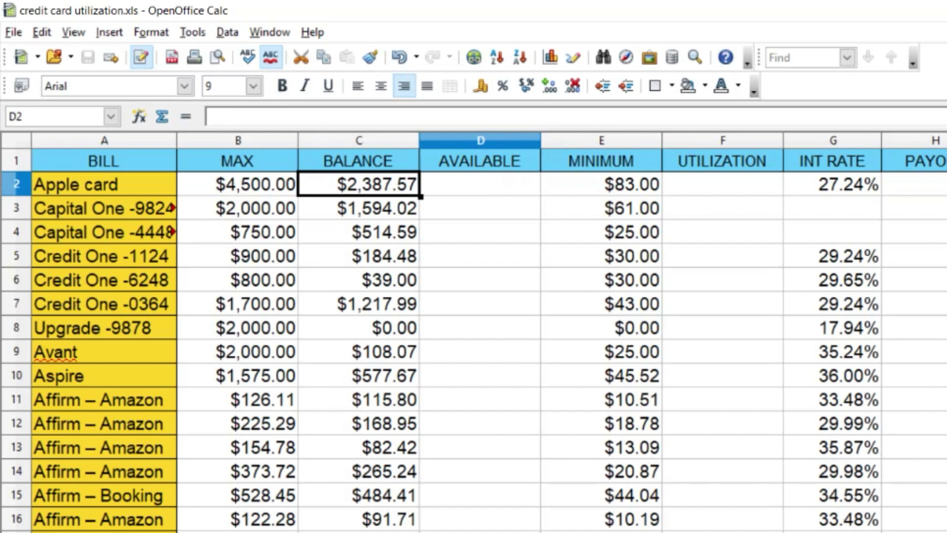
pyautogui.click(237, 184)
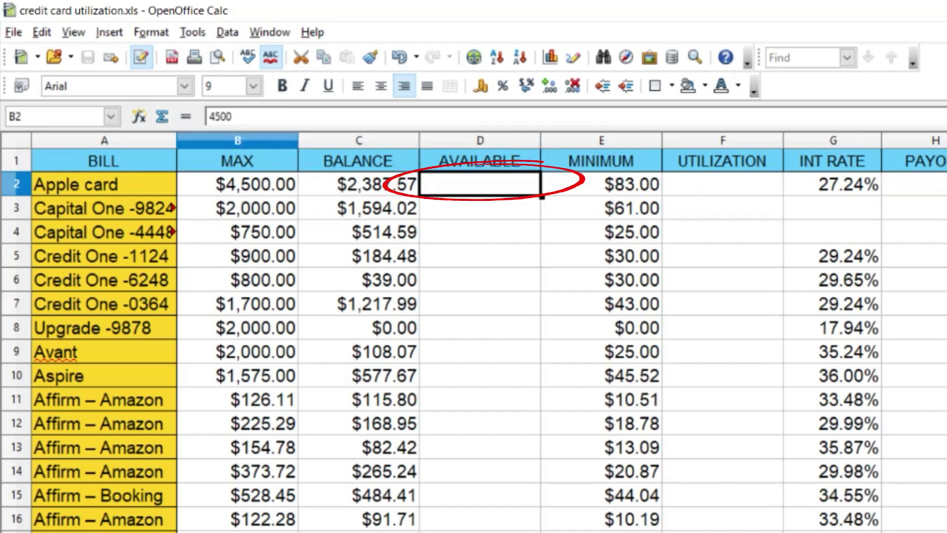
pyautogui.click(480, 184)
pyautogui.write('=')
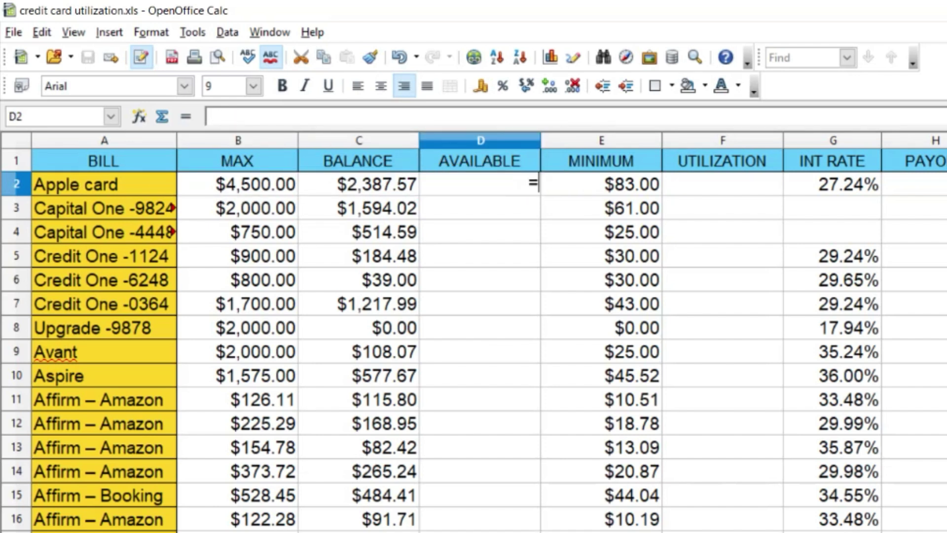
pyautogui.write('B2-C2')
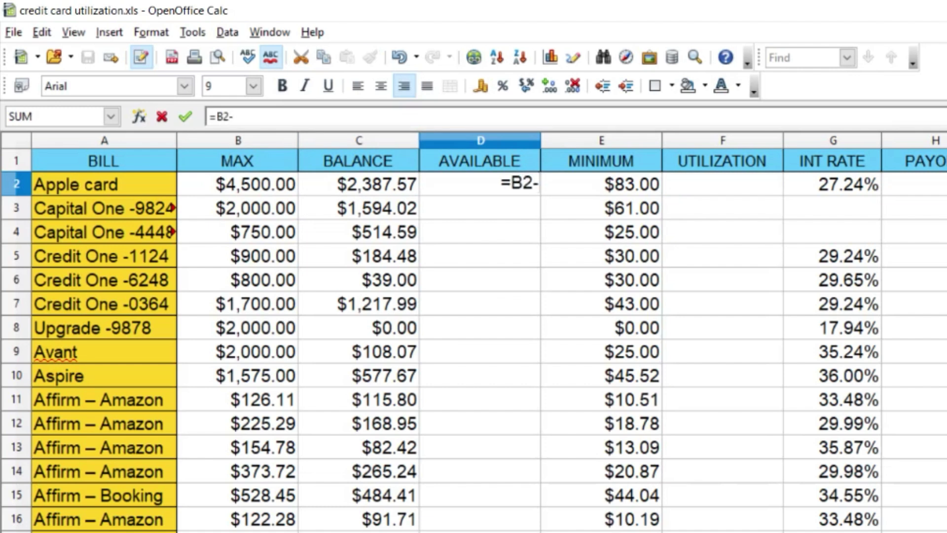
pyautogui.press('Return')
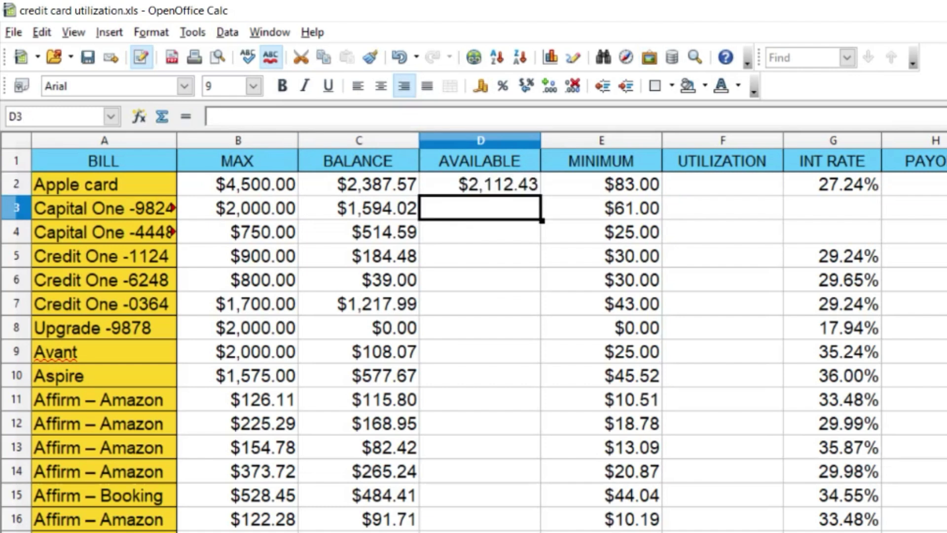
# Enter the formula =B3-C3 in D3 for the first Capital One card's available credit
pyautogui.write('=')
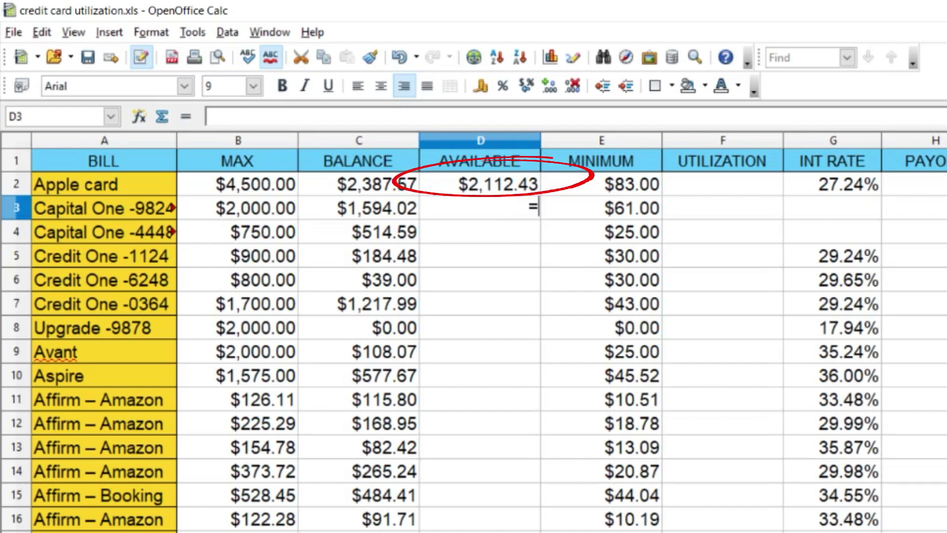
pyautogui.write('B')
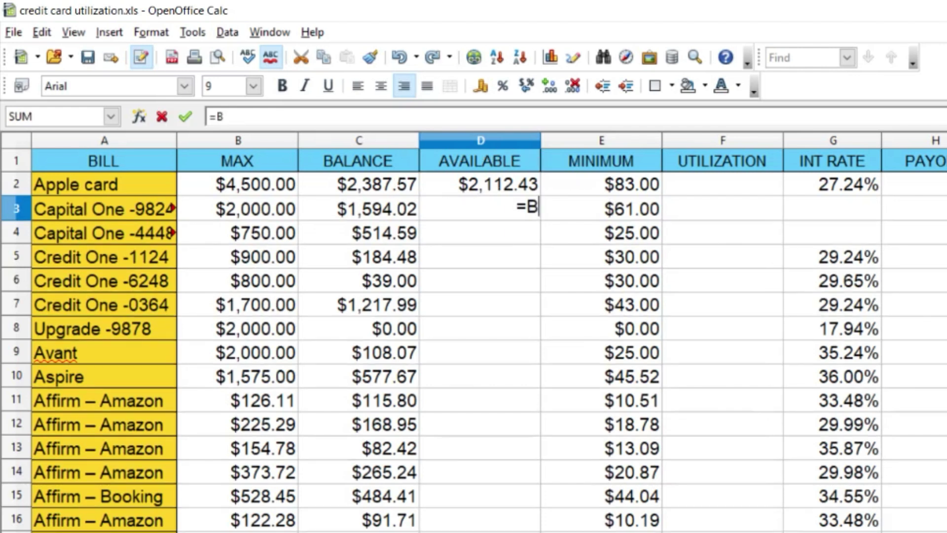
pyautogui.write('3-C3')
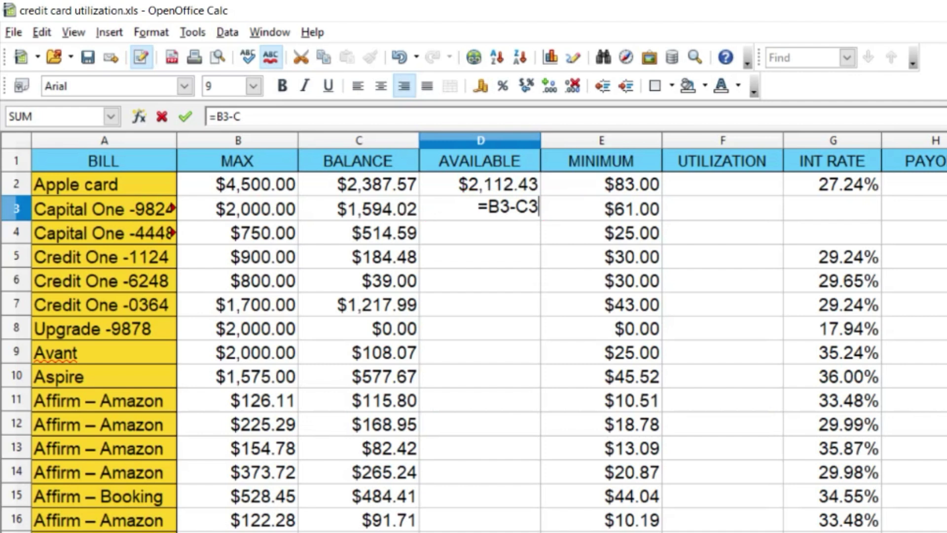
pyautogui.press('Return')
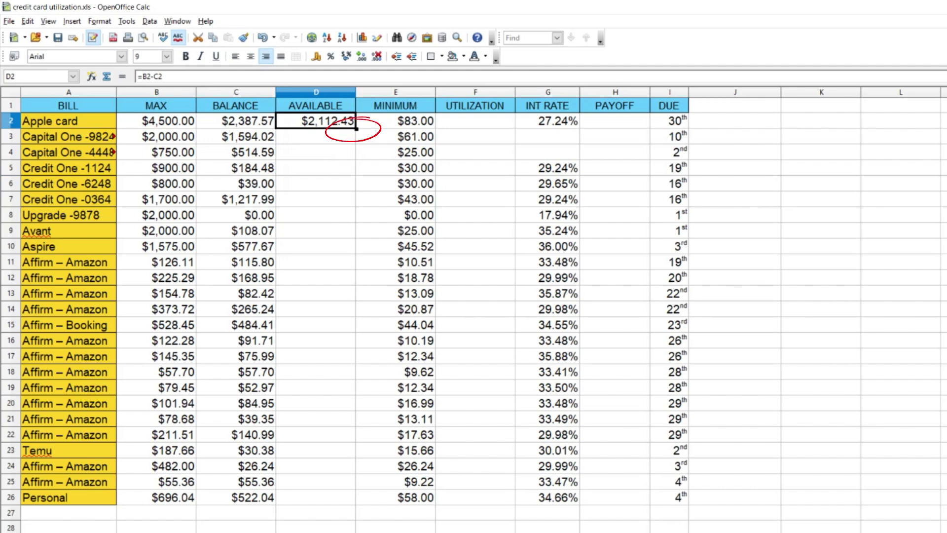
# Fill the available-credit formula from D2 down to D26
pyautogui.moveTo(355, 502); pyautogui.dragTo(355, 503)
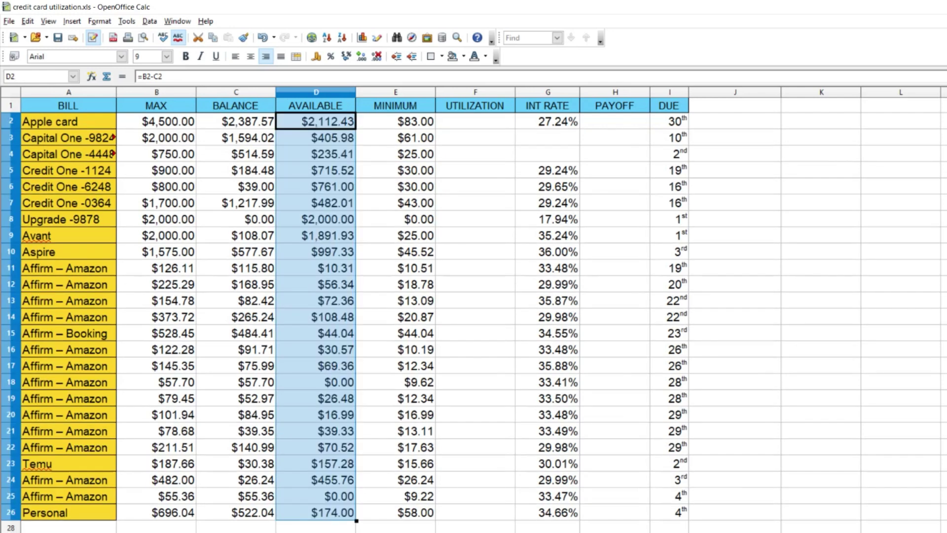
pyautogui.click(395, 532)
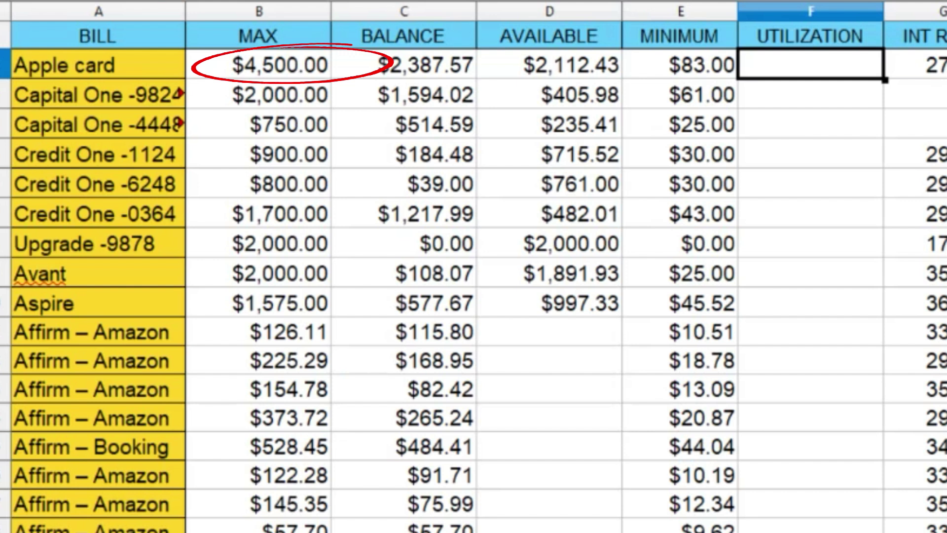
# Calculate the Apple card's utilization in F2 with the formula =C2/B2
pyautogui.click(549, 64)
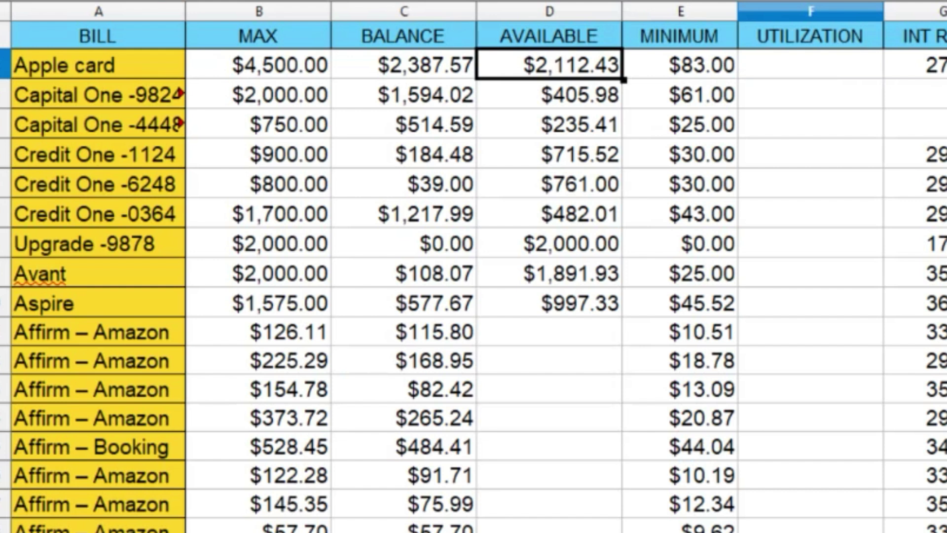
pyautogui.click(403, 64)
pyautogui.click(258, 64)
pyautogui.click(810, 64)
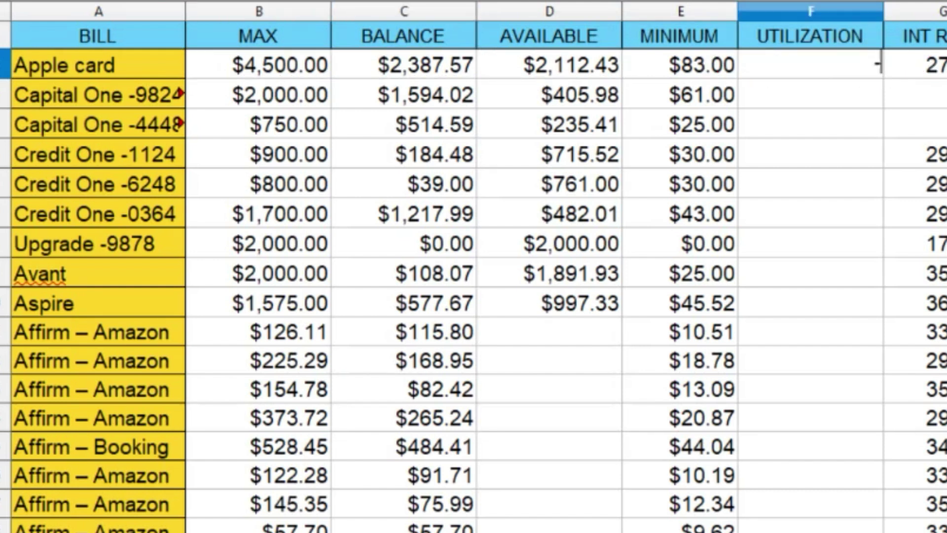
pyautogui.write('=C2')
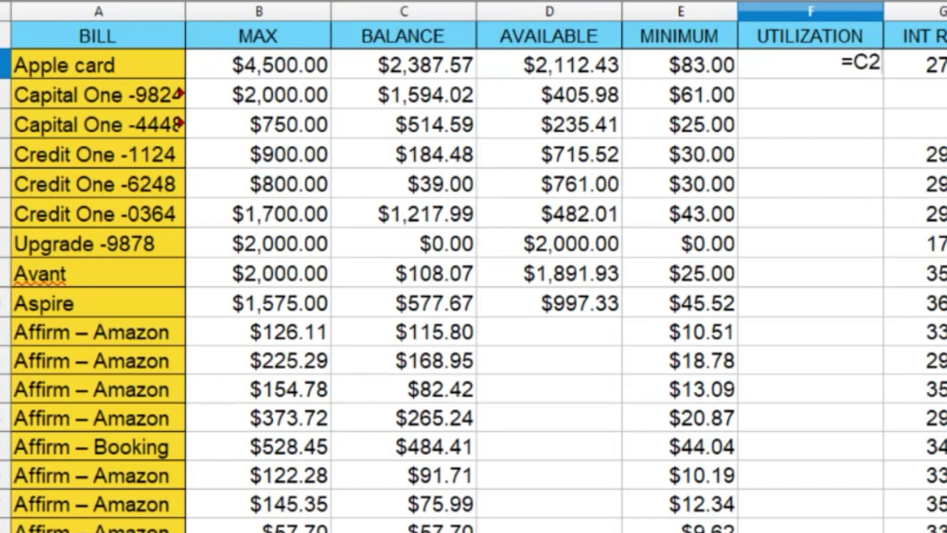
pyautogui.write('/')
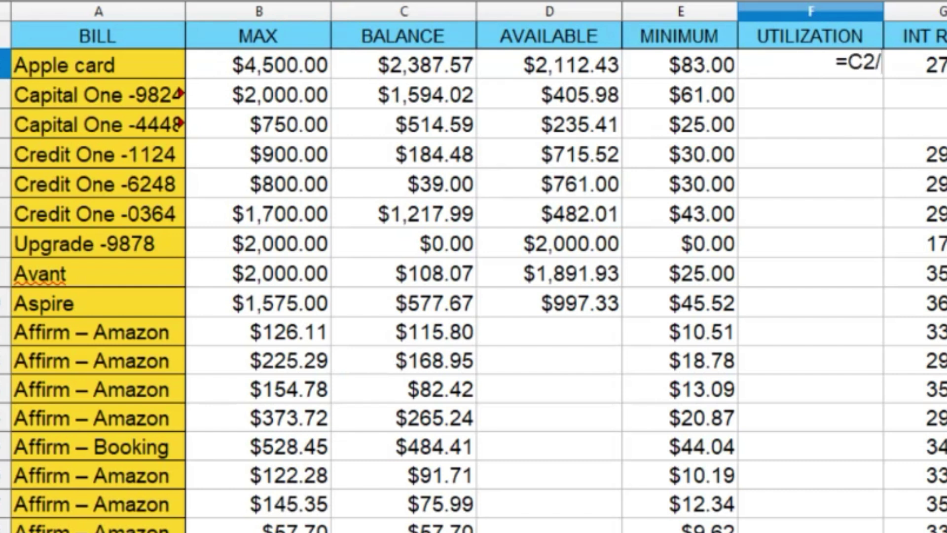
pyautogui.write('B2')
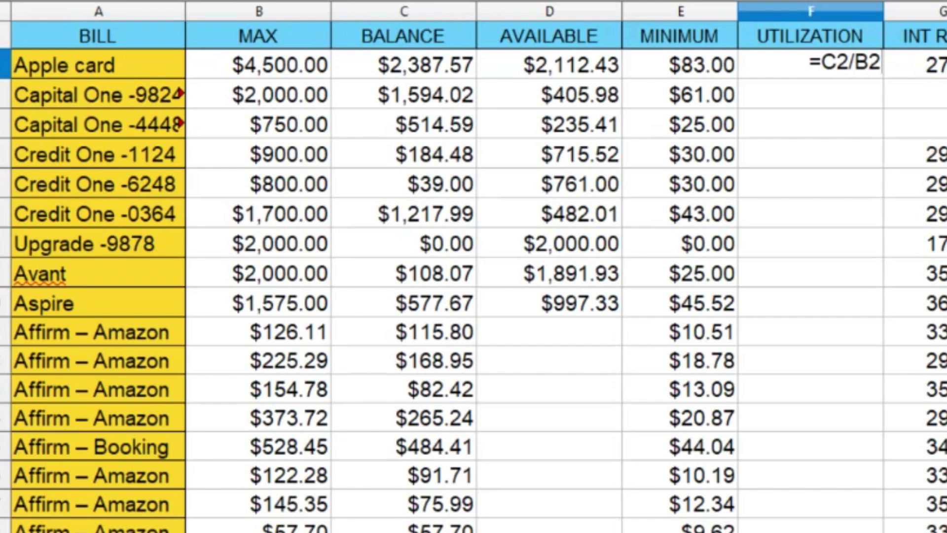
pyautogui.press('Return')
# Fill the utilization formula from F2 down to F26 and format those cells as percentages with two decimals
pyautogui.click(808, 63)
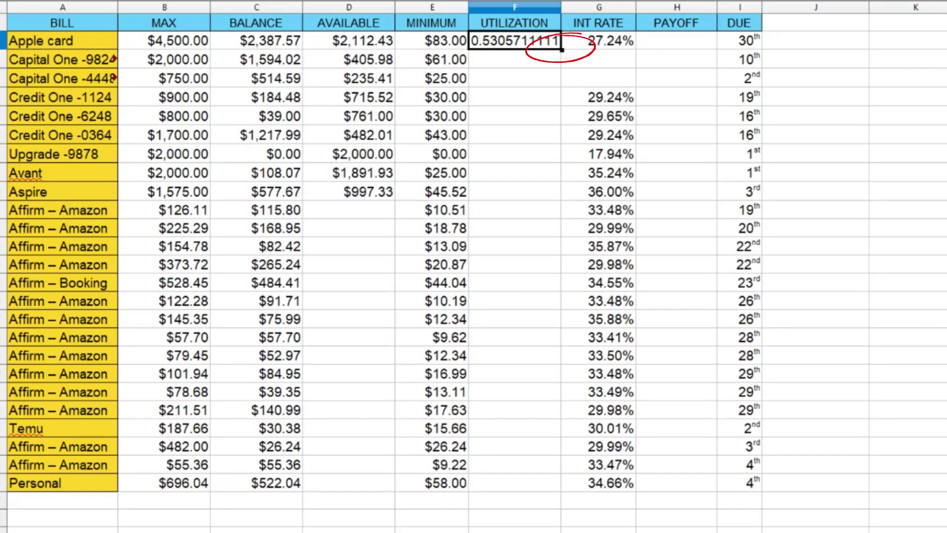
pyautogui.moveTo(562, 50)
pyautogui.mouseDown()
pyautogui.moveTo(552, 116)
pyautogui.moveTo(552, 483)
pyautogui.mouseUp()
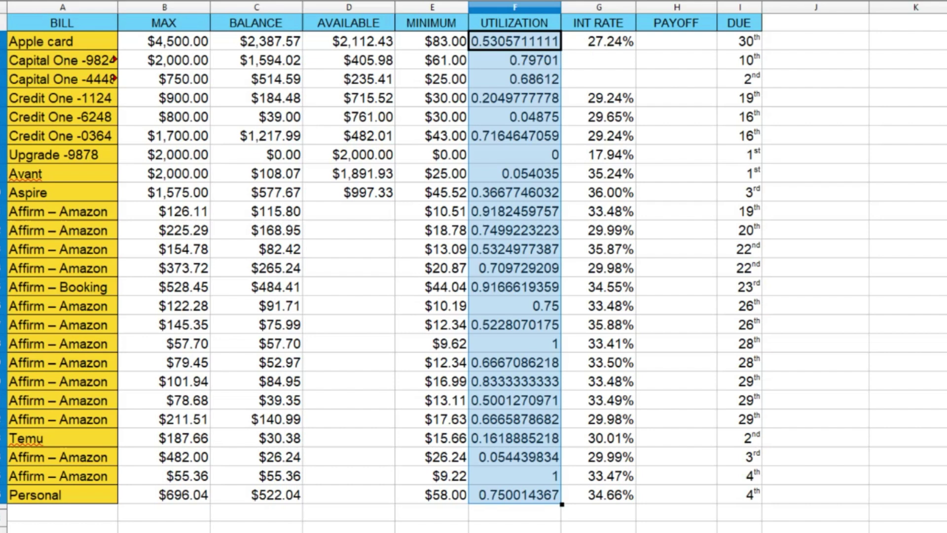
pyautogui.rightClick(532, 260)
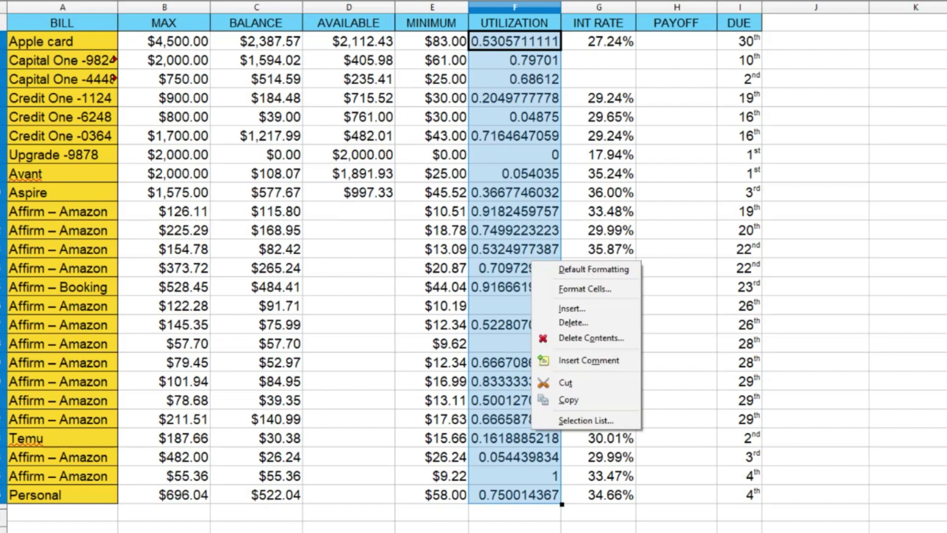
pyautogui.click(567, 289)
pyautogui.click(545, 246)
pyautogui.press('Return')
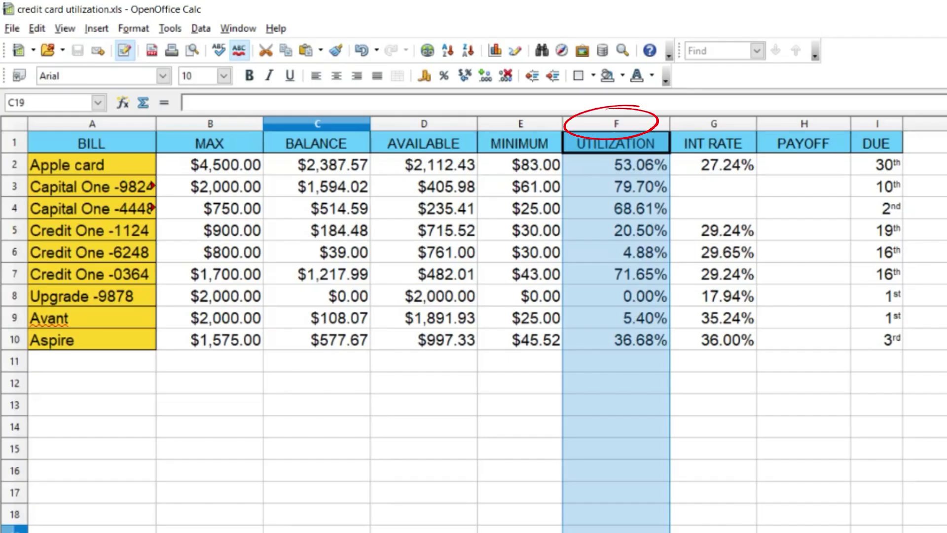
# Sort the whole table by the UTILIZATION column in ascending order, extending the sort range to A1:I10
pyautogui.click(616, 124)
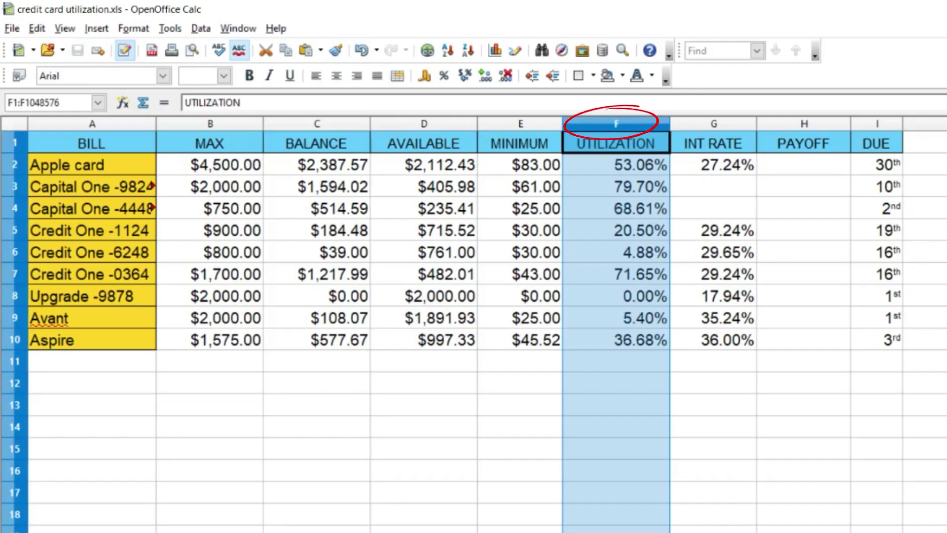
pyautogui.click(201, 28)
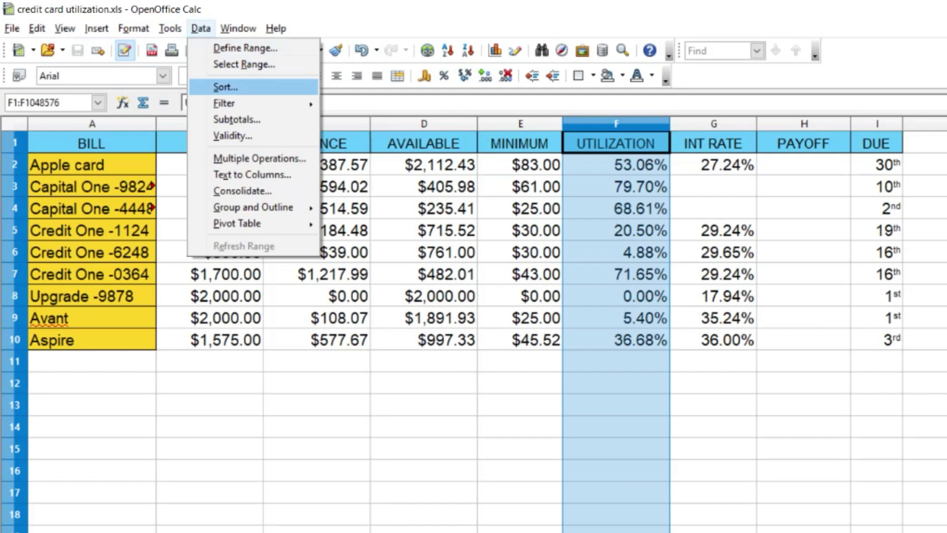
pyautogui.click(226, 87)
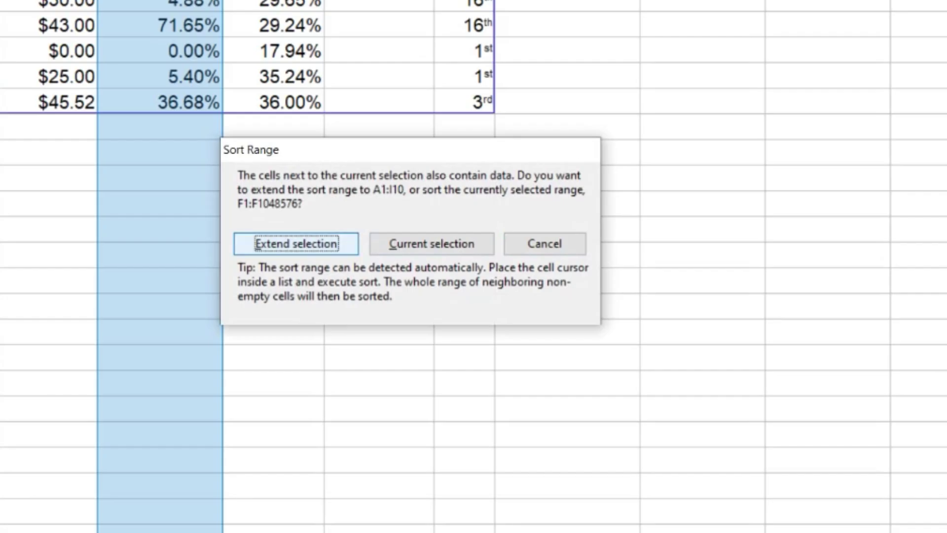
pyautogui.click(732, 460)
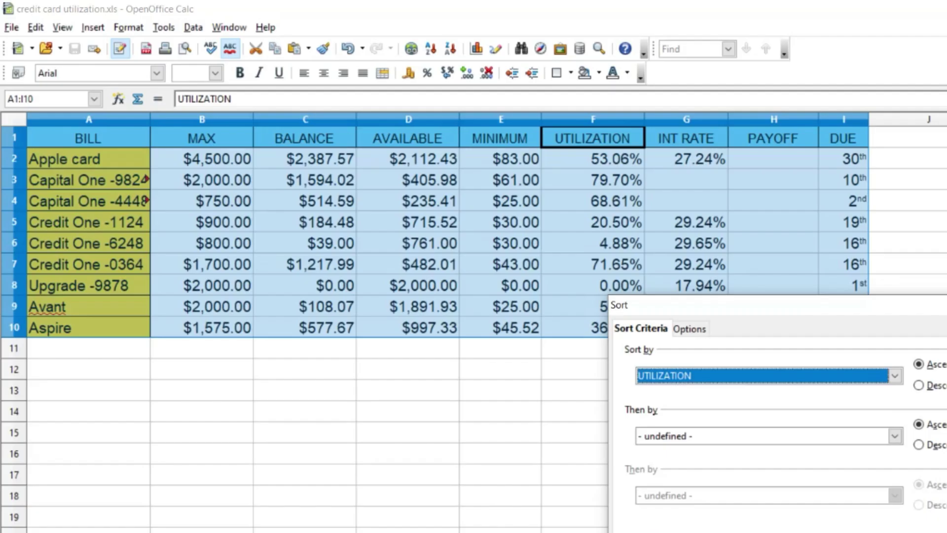
pyautogui.click(492, 464)
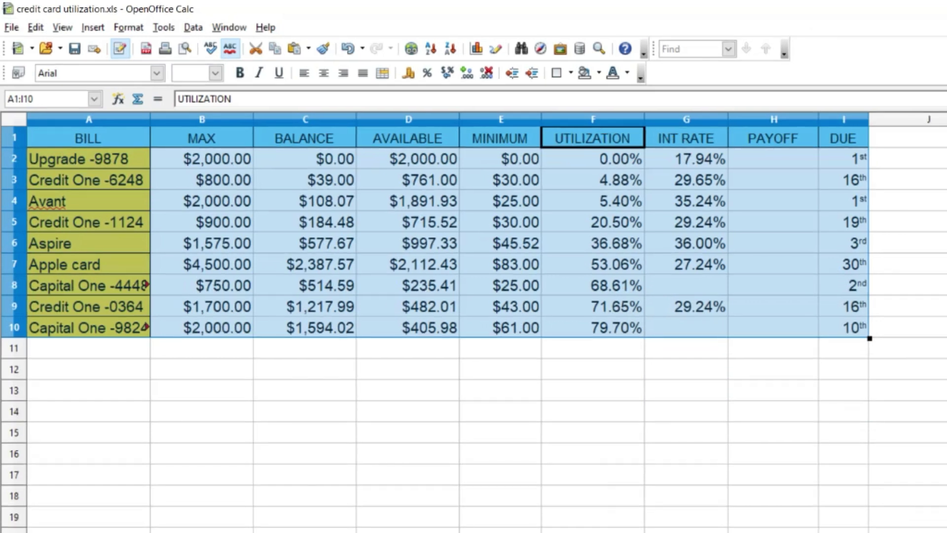
# Sort the card table A1:I10 by UTILIZATION in descending order
pyautogui.hotkey('alt', 'd')
pyautogui.press('Down')
pyautogui.press('Down')
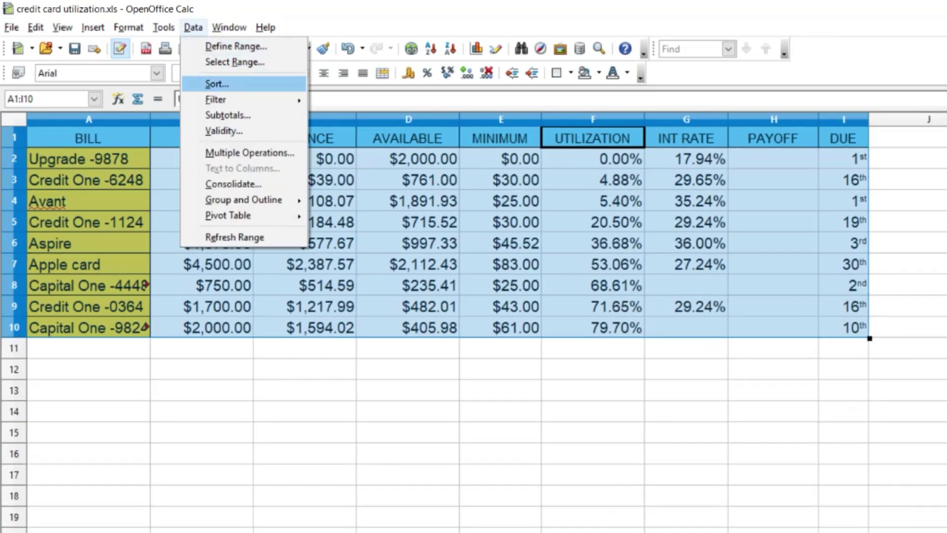
pyautogui.press('Return')
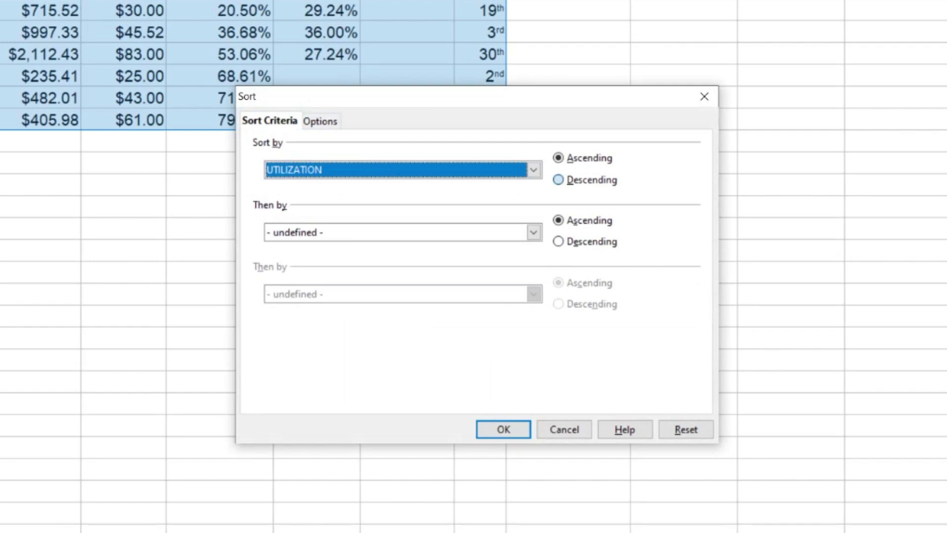
pyautogui.hotkey('alt', 'd')
pyautogui.press('Return')
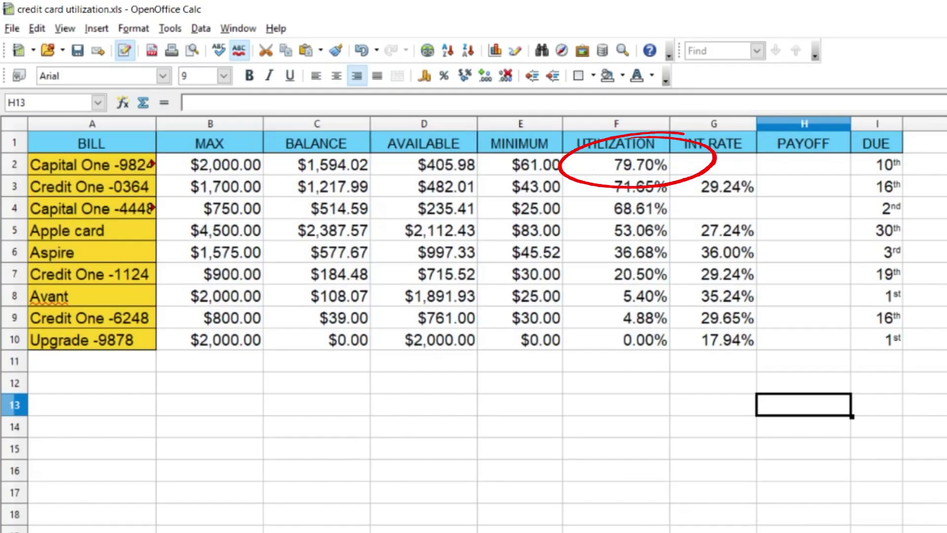
# Widen the BILL column so the full card names fit, and save the spreadsheet
pyautogui.click(210, 123)
pyautogui.moveTo(156, 123); pyautogui.dragTo(185, 123)
pyautogui.click(345, 382)
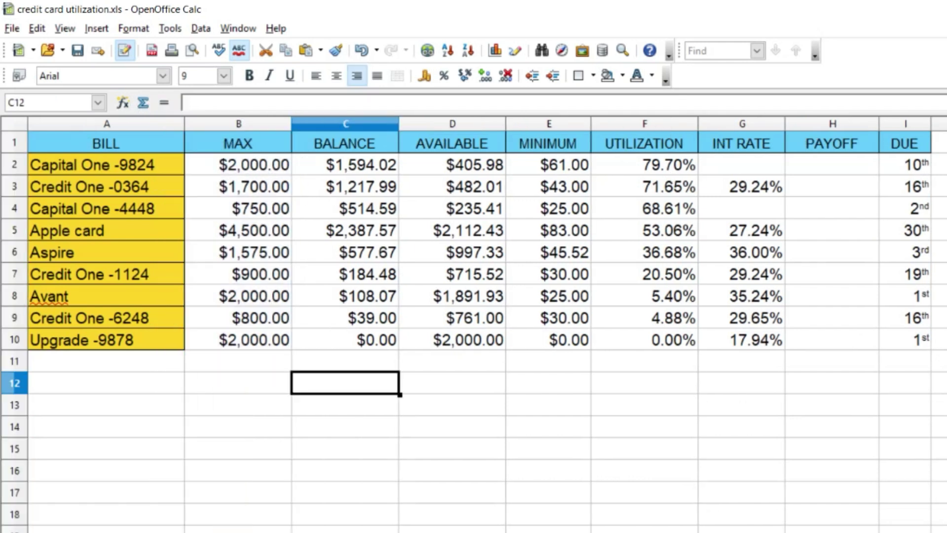
pyautogui.hotkey('ctrl', 's')
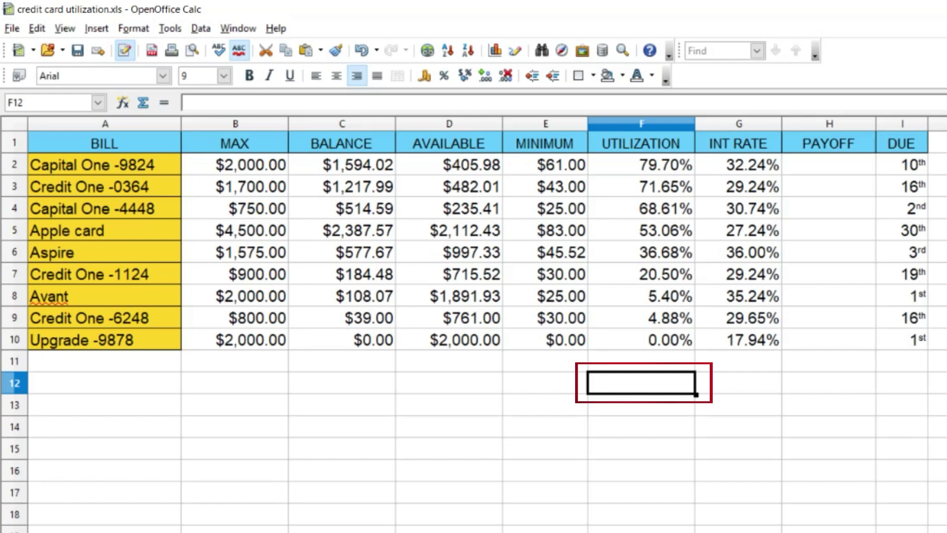
# Calculate the average utilization in F12 with the formula =AVERAGE(F2:F10)
pyautogui.write('=AVERAGE(')
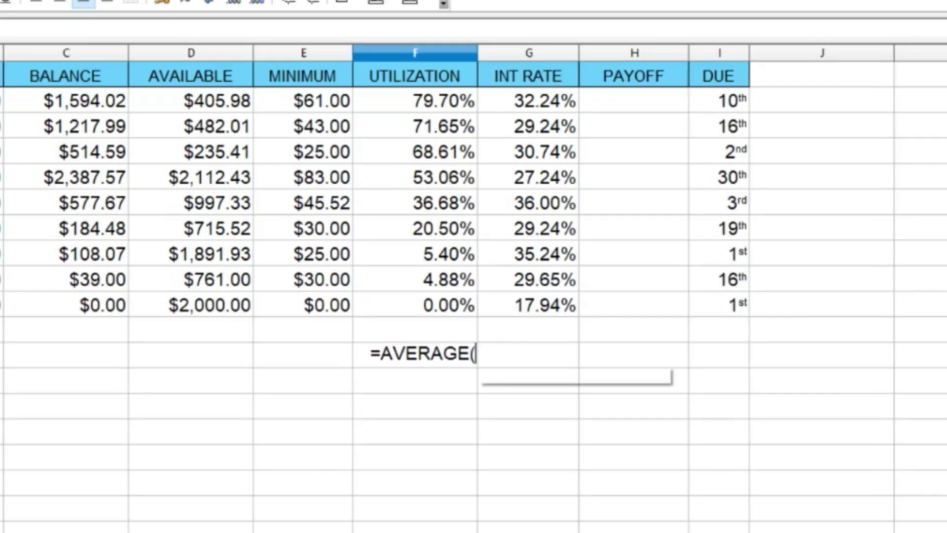
pyautogui.write('F2:')
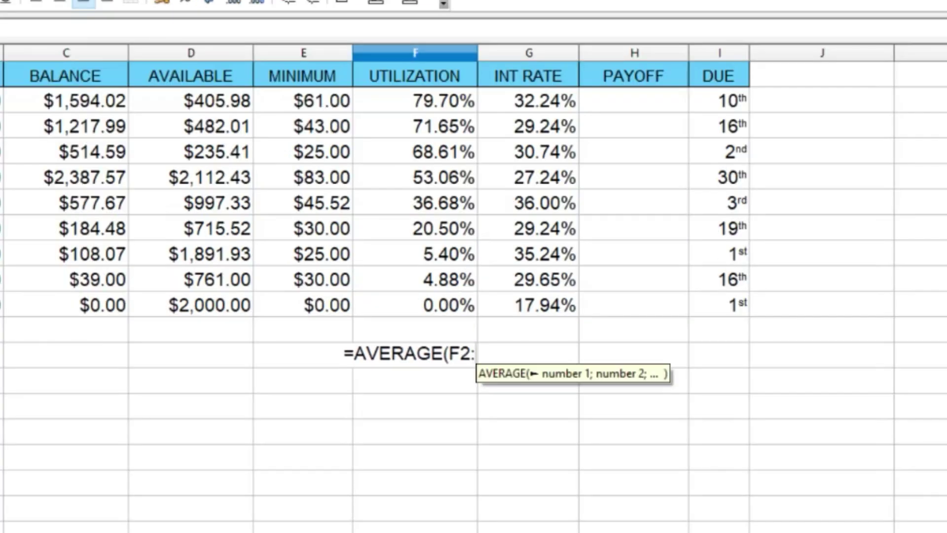
pyautogui.write('F10)')
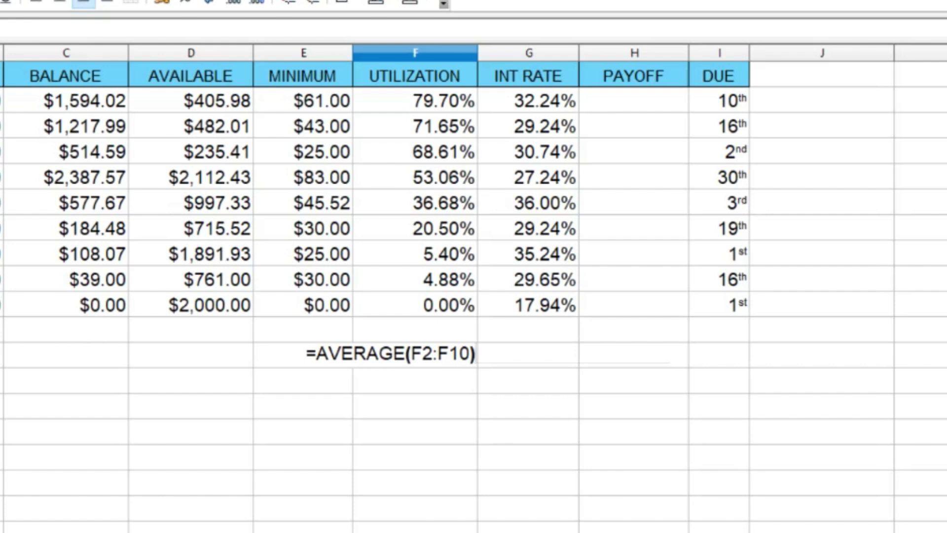
pyautogui.press('Return')
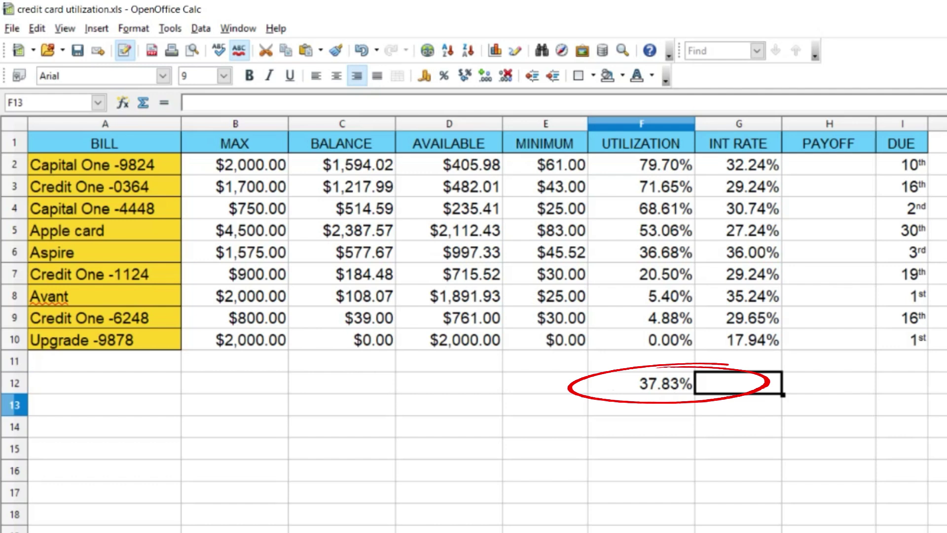
# Calculate the average interest rate in G12 with the formula =AVERAGE(G2:G10)
pyautogui.click(738, 383)
pyautogui.write('=')
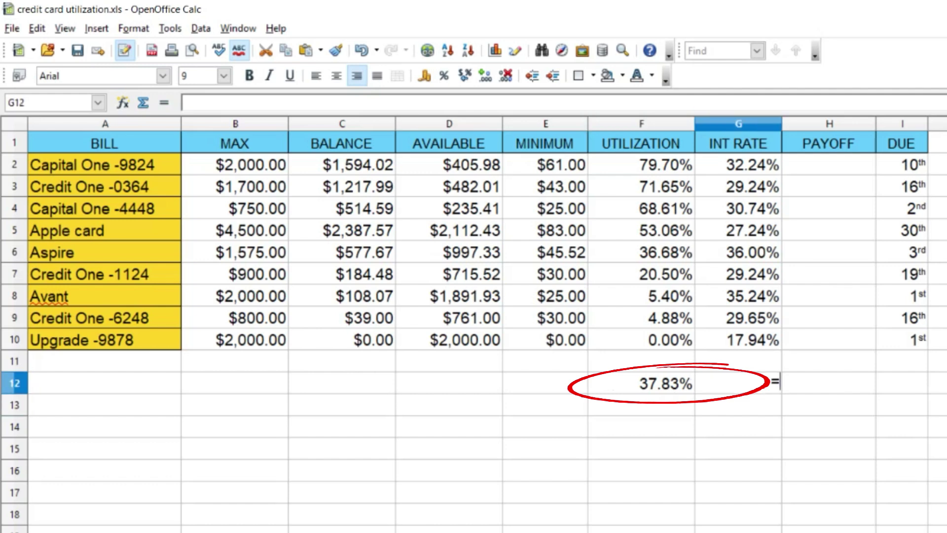
pyautogui.press('Escape')
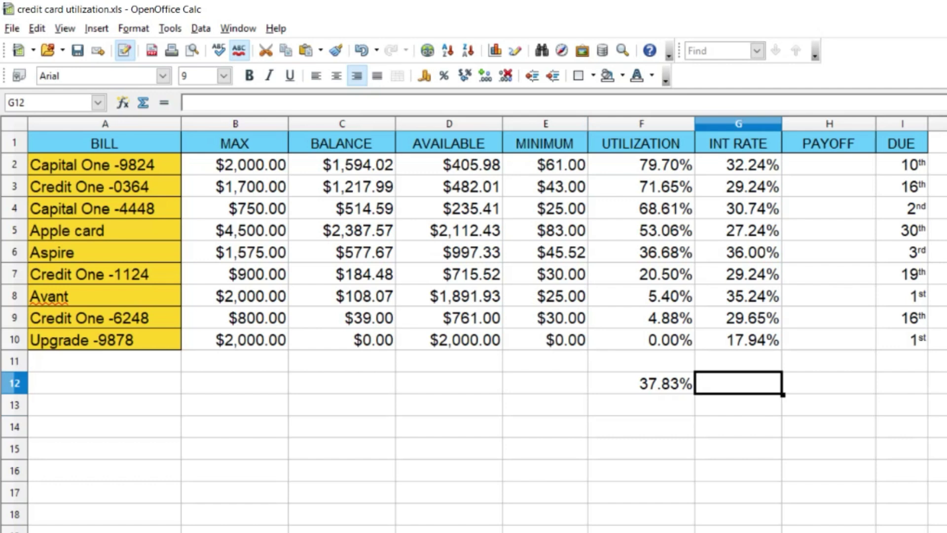
pyautogui.write('=')
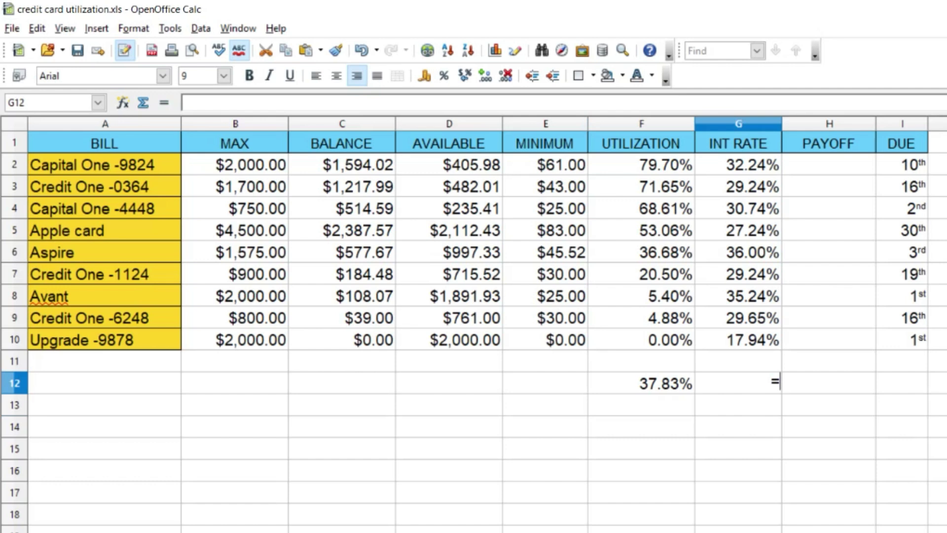
pyautogui.write('AVER')
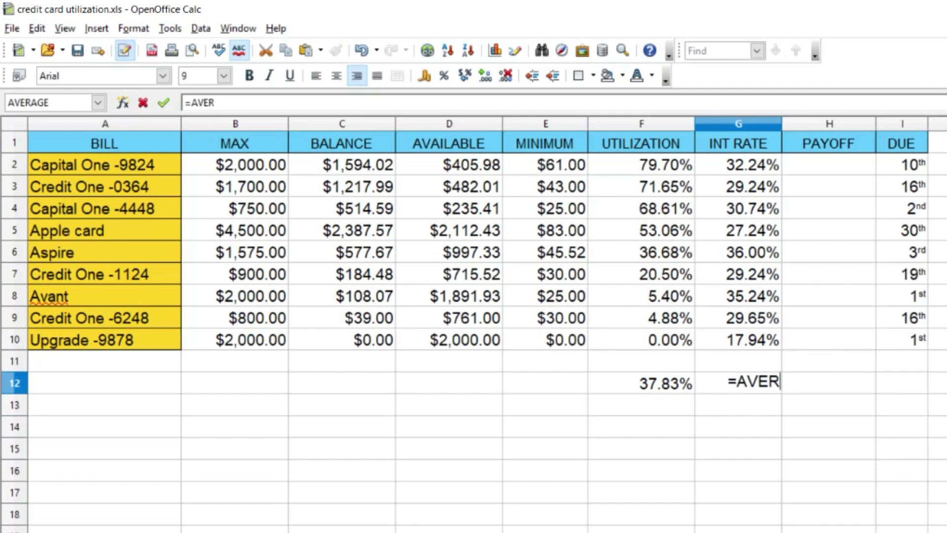
pyautogui.write('AGE(G2:G10)')
pyautogui.press('Return')
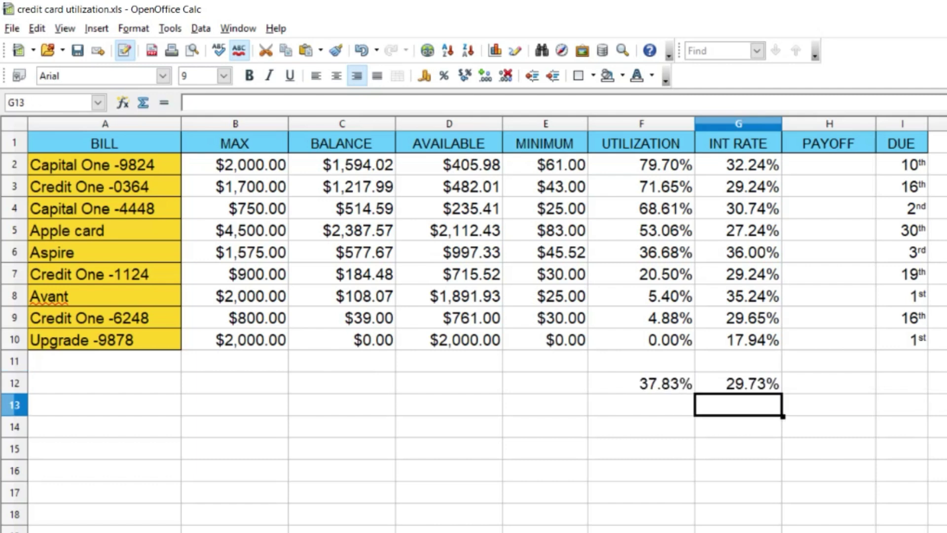
# Average the minimum payments in E12 with =AVERAGE(E2:E10) and the available credit in D12 with =AVERAGE(D2:D10)
pyautogui.click(545, 383)
pyautogui.write('=AVERAGE(E')
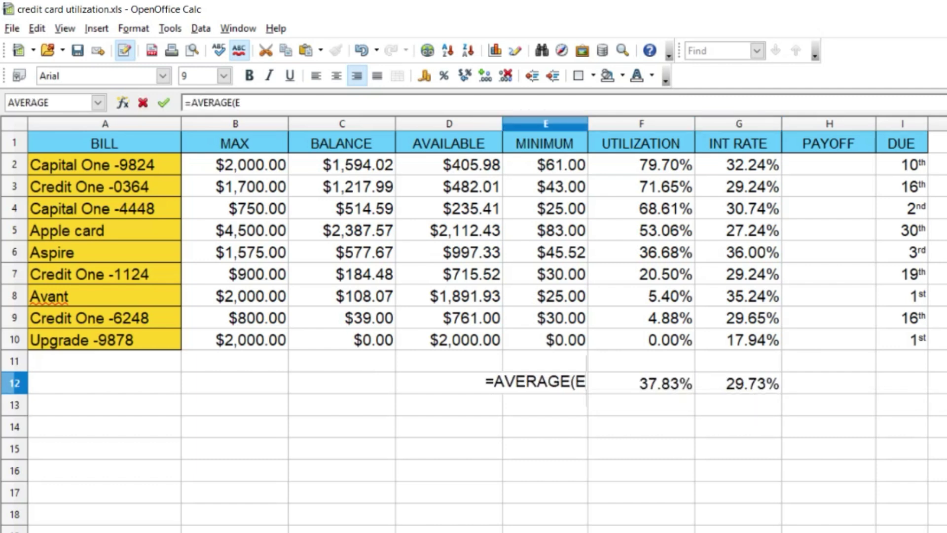
pyautogui.write('2:E10)')
pyautogui.press('Return')
pyautogui.click(449, 383)
pyautogui.write('=AVERAGE(')
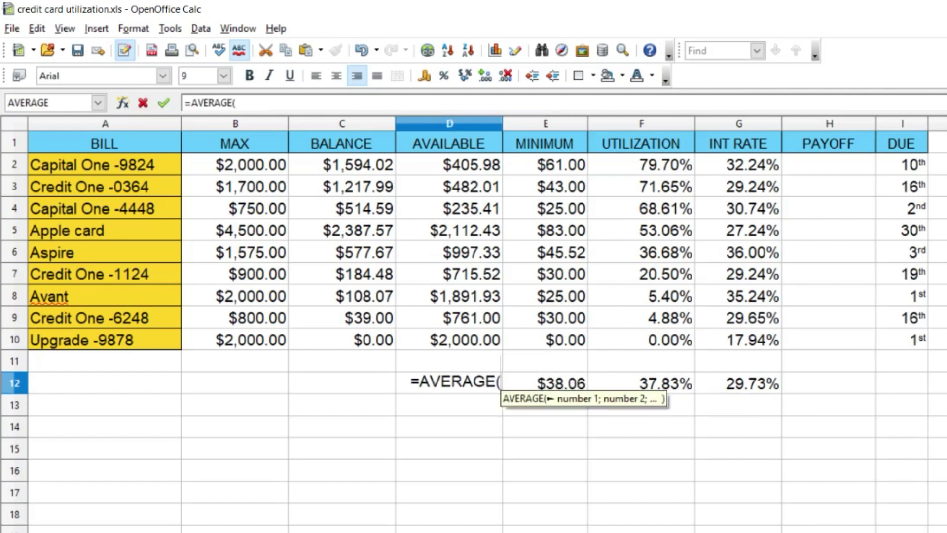
pyautogui.write('D2:D10)')
pyautogui.press('Return')
# Average the balances in C12 with =AVERAGE(C2:C10) and the credit limits in B12 with =AVERAGE(B2:B10)
pyautogui.click(342, 383)
pyautogui.write('=AVERAGE')
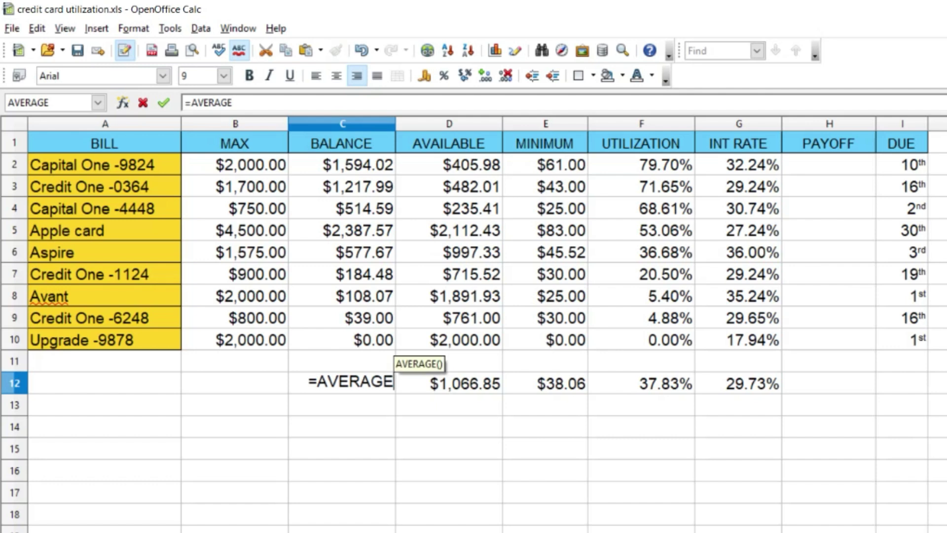
pyautogui.write('(C2:C10)')
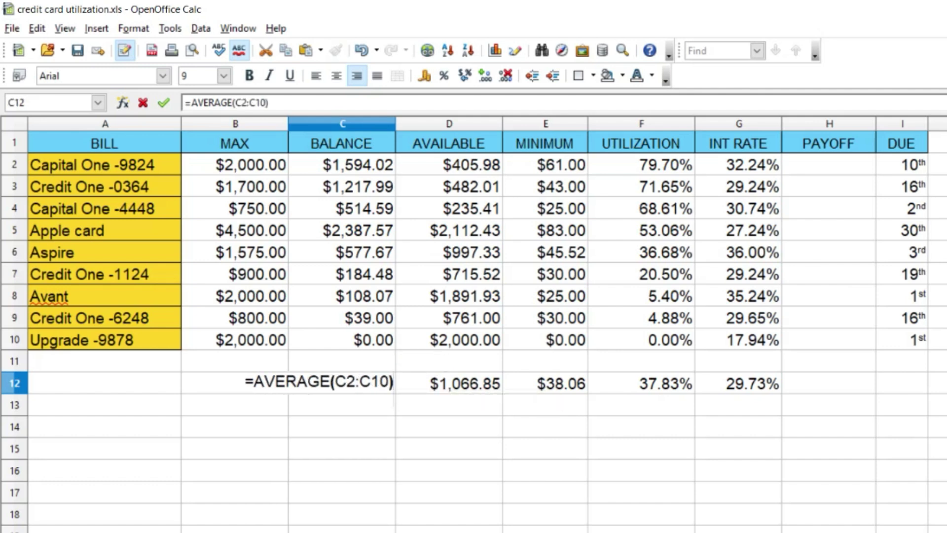
pyautogui.press('Return')
pyautogui.click(235, 383)
pyautogui.write('=AVERAGE(B2:B10)')
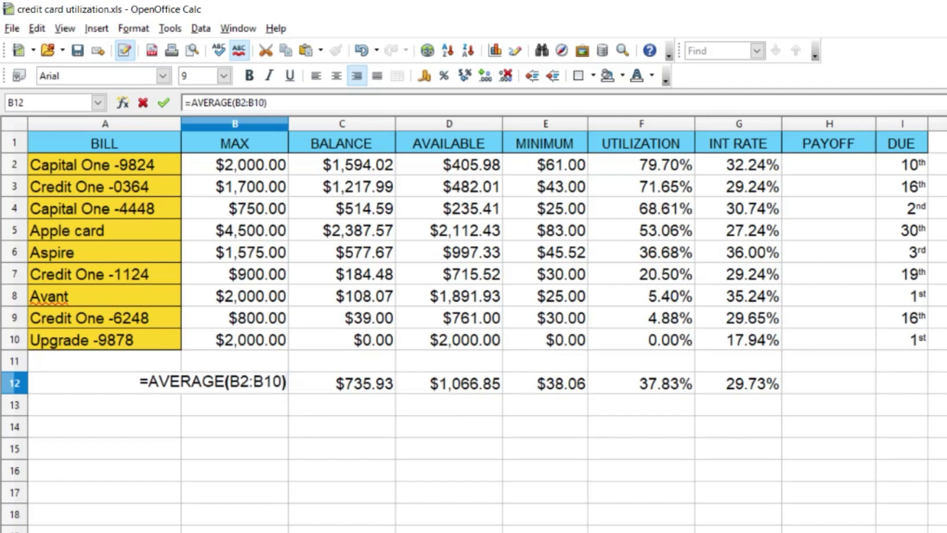
# Label the averages row by entering "Averages:" in A12
pyautogui.click(103, 383)
pyautogui.write('Averages:')
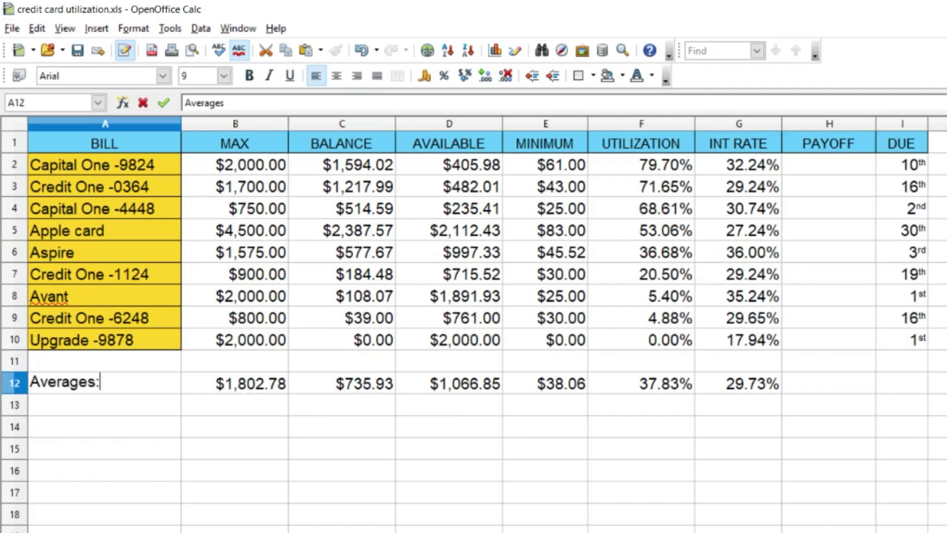
pyautogui.click(234, 383)
pyautogui.click(342, 382)
# Give the averages row A12:G12 a light yellow background and borders around every cell
pyautogui.moveTo(103, 383); pyautogui.dragTo(738, 383)
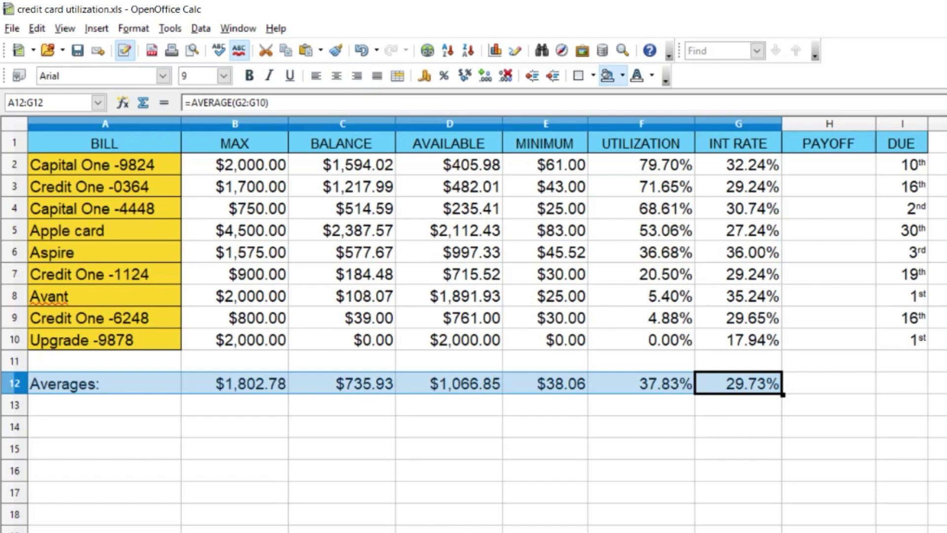
pyautogui.click(607, 75)
pyautogui.click(593, 75)
pyautogui.click(645, 140)
pyautogui.click(829, 361)
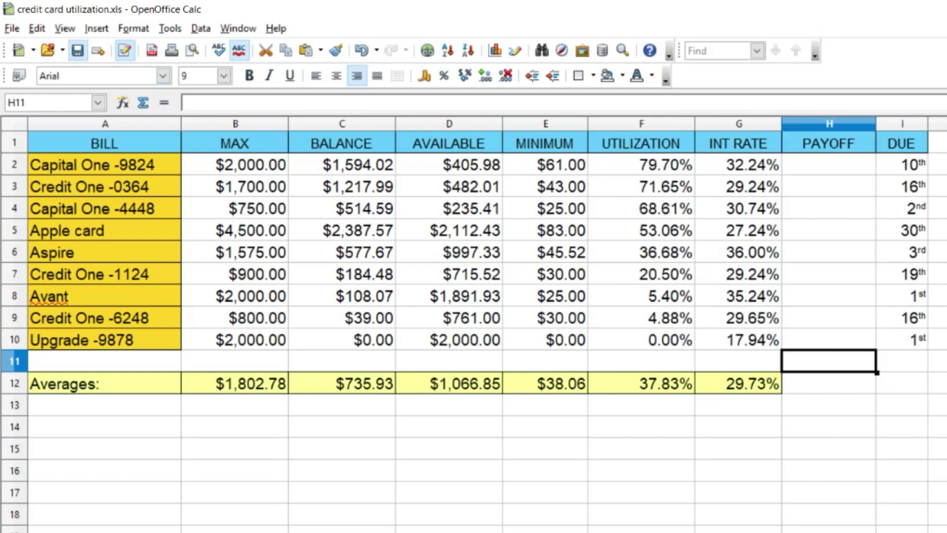
# Set the balance in C2 to 0 to test its effect on utilization and the averages, and reselect that cell
pyautogui.write('f')
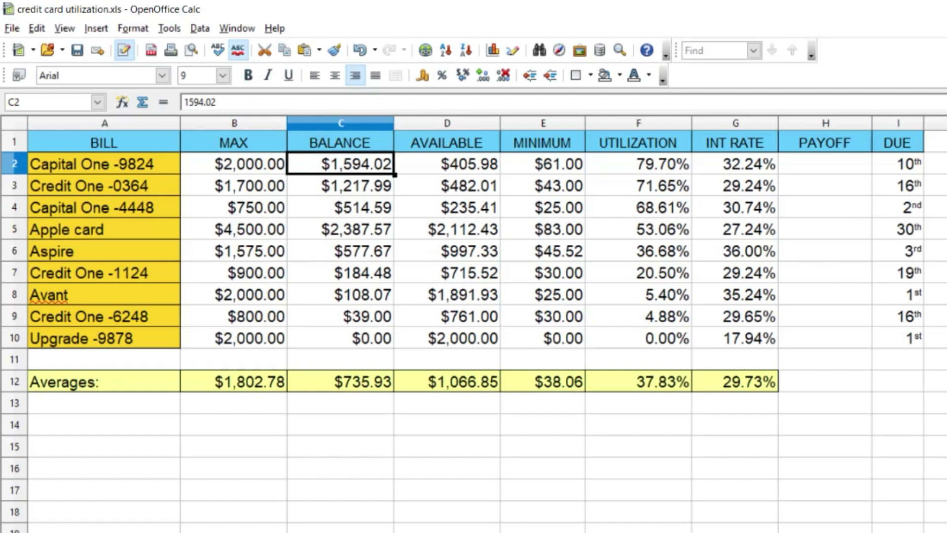
pyautogui.write('0')
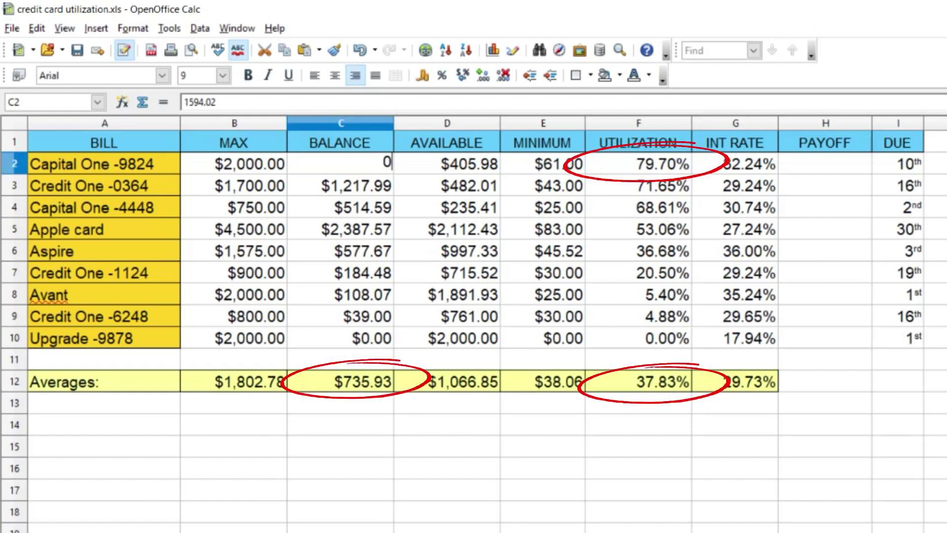
pyautogui.press('Return')
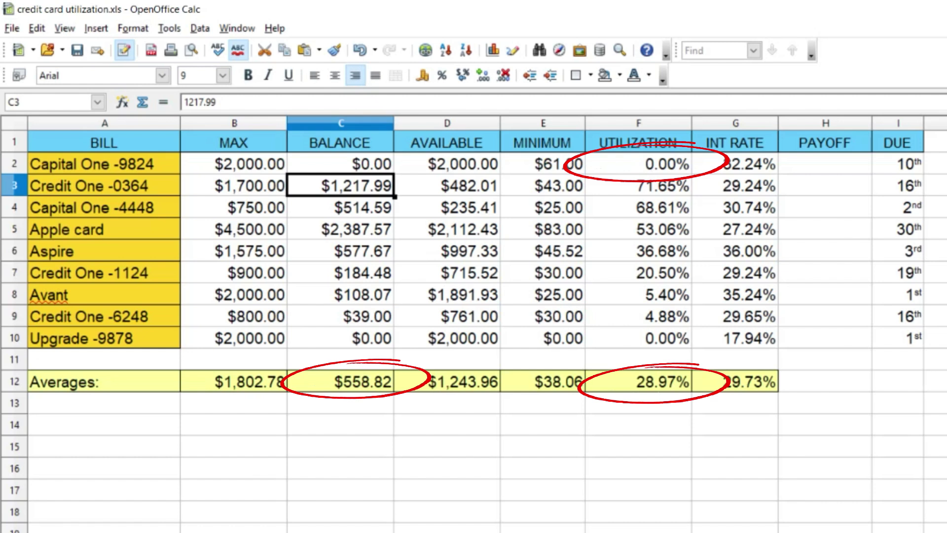
pyautogui.click(340, 164)
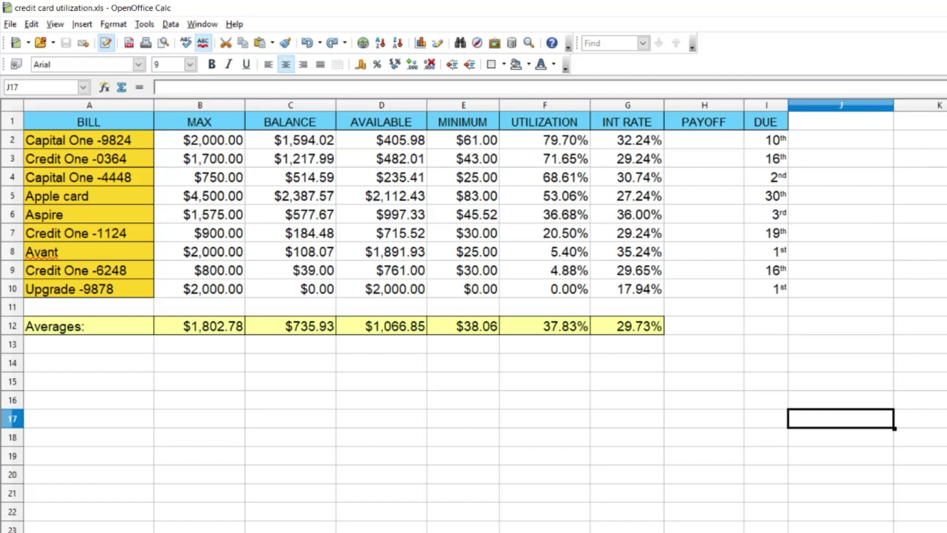
# Enter the label "Totals:" in A14, two rows below the averages row
pyautogui.click(88, 363)
pyautogui.write('T')
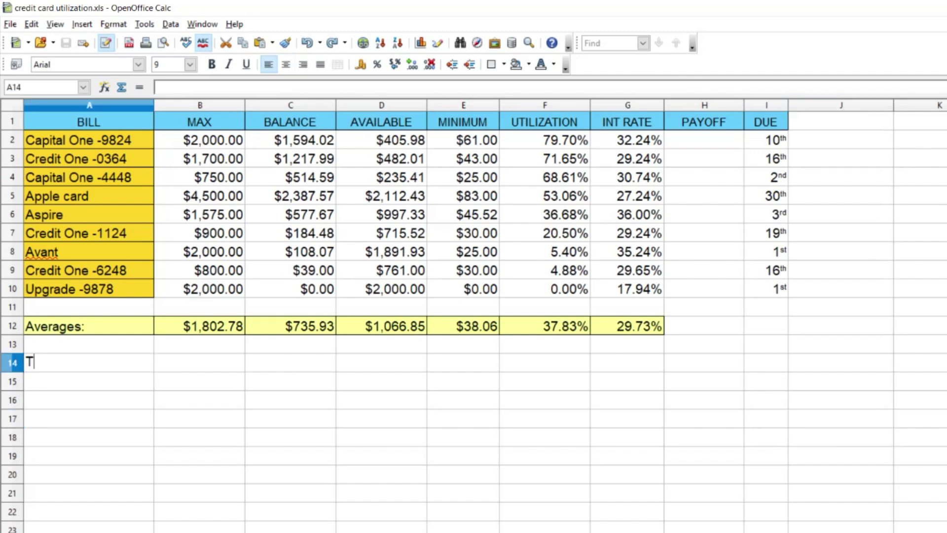
pyautogui.write('otals:')
# Total the credit limits in B14 with =SUM(B2:B10)
pyautogui.click(199, 363)
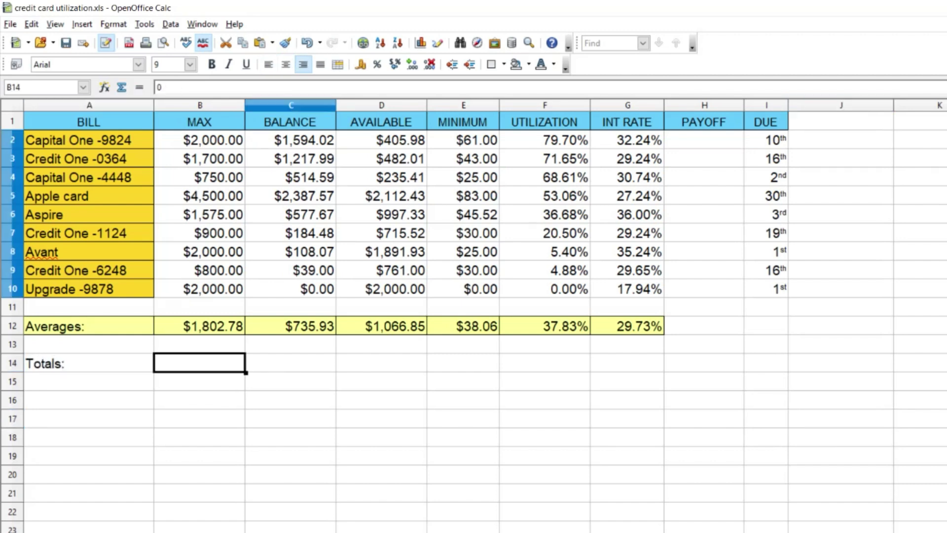
pyautogui.write('=')
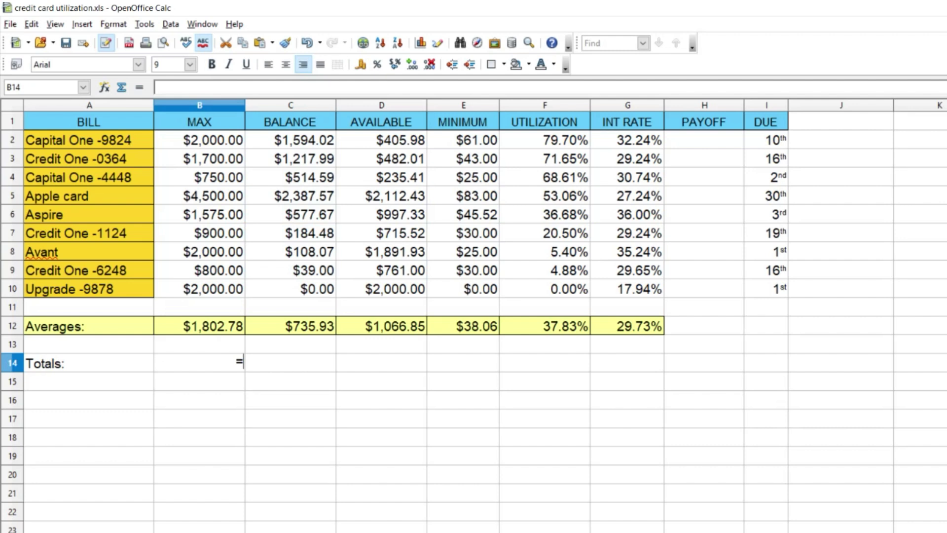
pyautogui.write('SUM(B2:B10)')
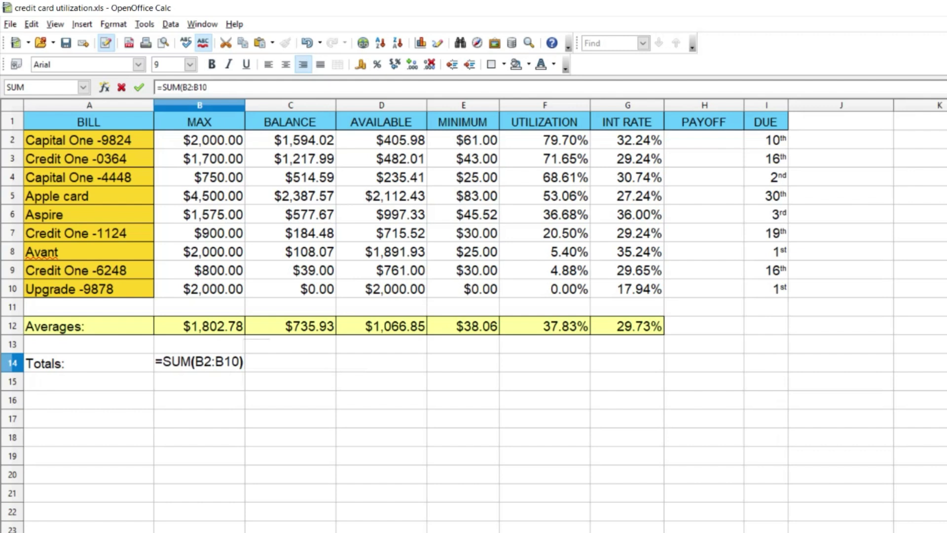
pyautogui.press('Return')
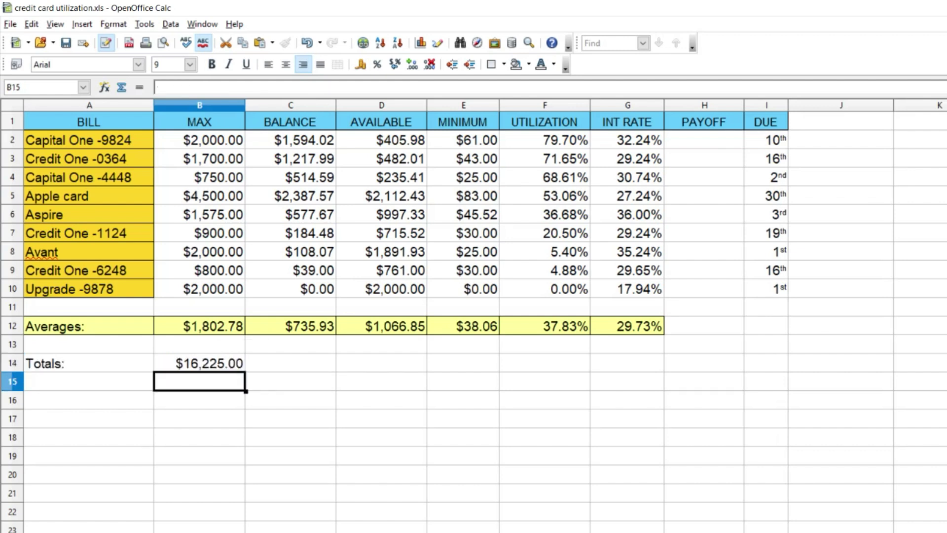
# Total the card balances in C14 with =SUM(C2:C10)
pyautogui.press('Up')
pyautogui.press('Right')
pyautogui.write('=SUM(C')
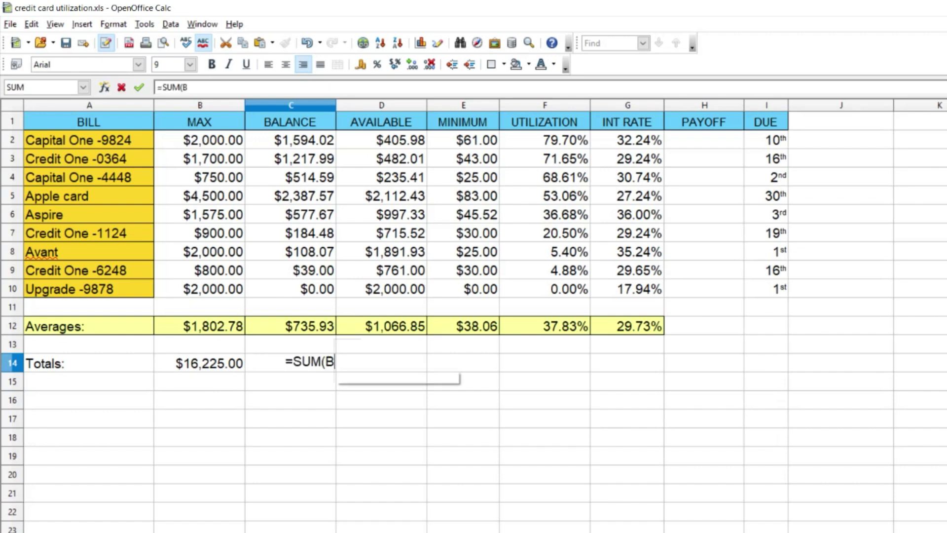
pyautogui.press('BackSpace')
pyautogui.press('BackSpace')
pyautogui.press('BackSpace')
pyautogui.press('BackSpace')
pyautogui.press('BackSpace')
pyautogui.press('BackSpace')
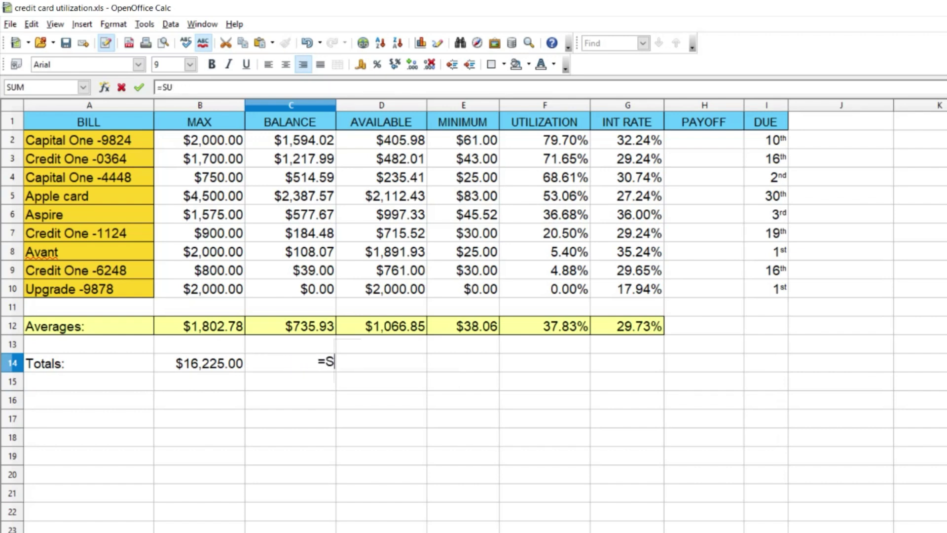
pyautogui.write('=SUM')
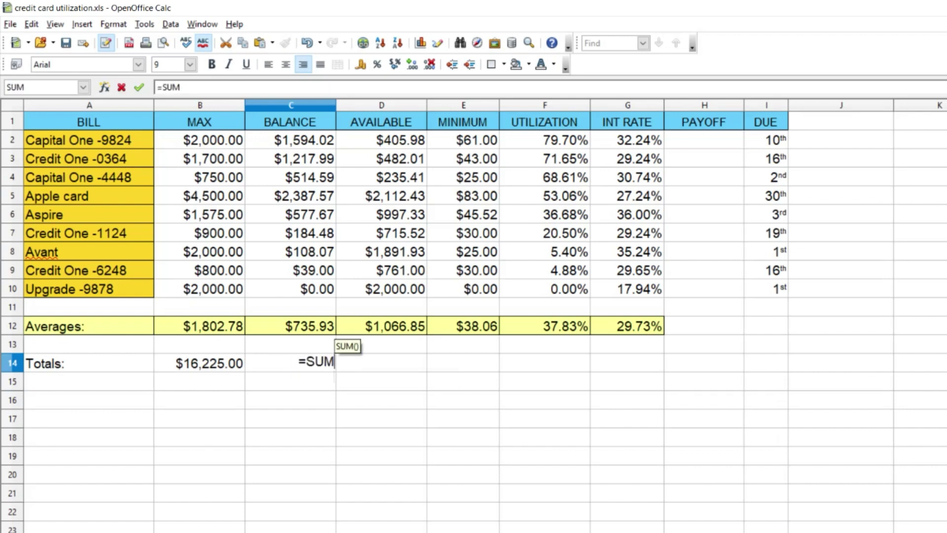
pyautogui.write('(C2:')
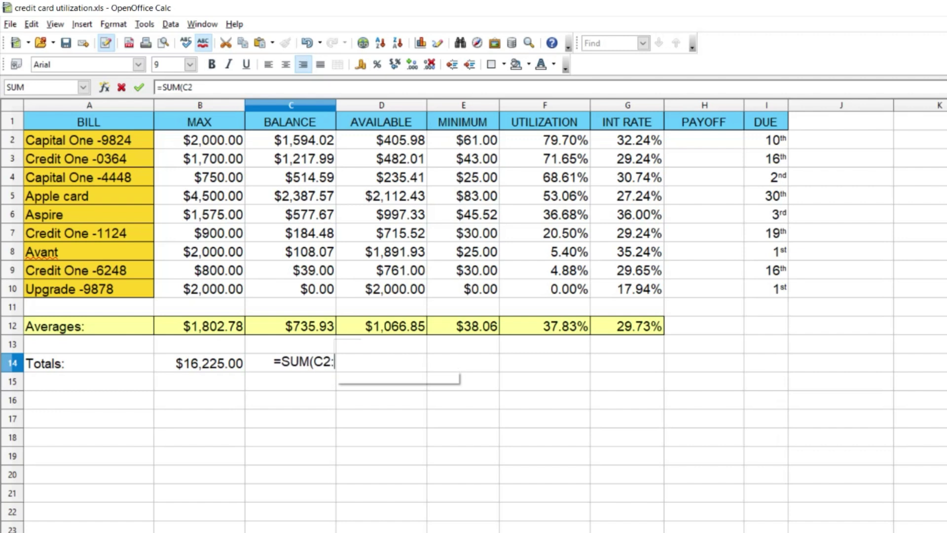
pyautogui.write('C10)')
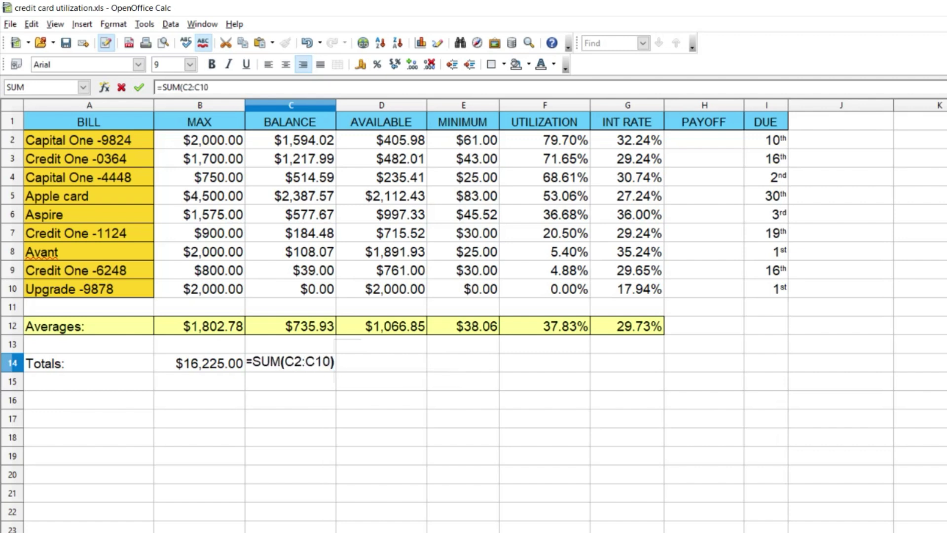
pyautogui.press('Return')
# Total the available credit in D14 with =SUM(D2:D10)
pyautogui.click(381, 363)
pyautogui.write('=')
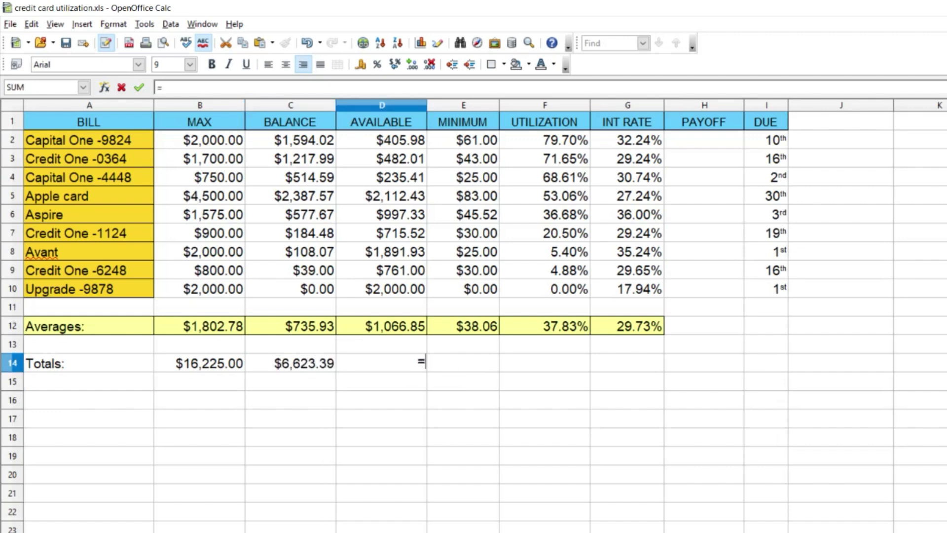
pyautogui.write('SUM(D12')
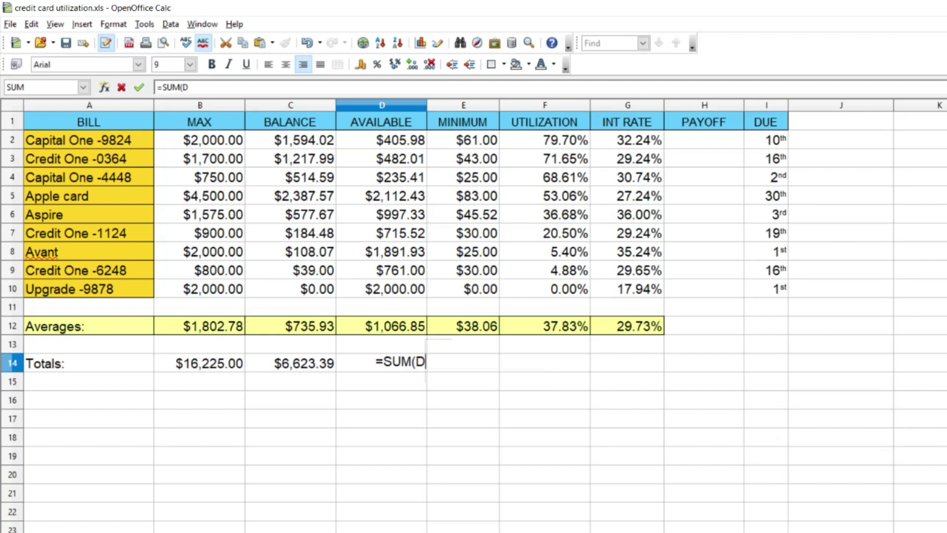
pyautogui.press('BackSpace')
pyautogui.press('BackSpace')
pyautogui.press('BackSpace')
pyautogui.write('D2:D100')
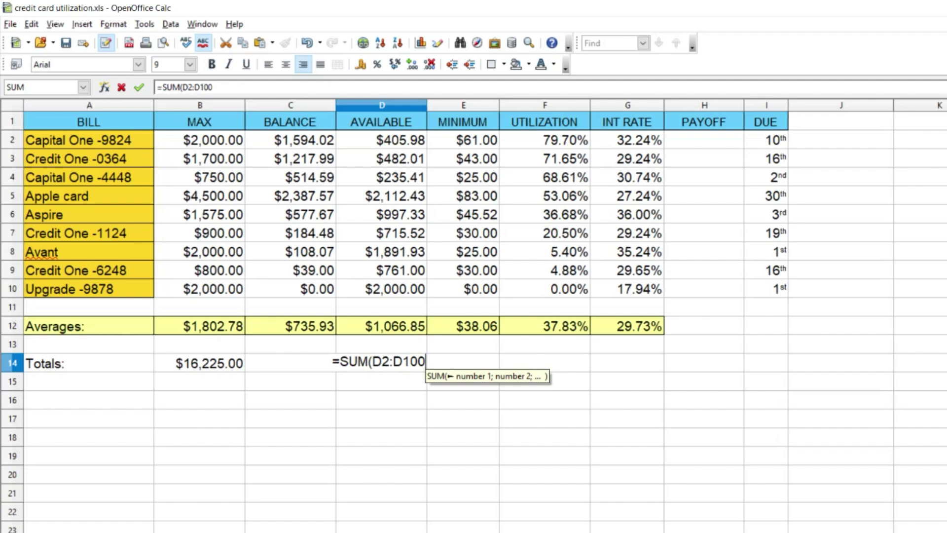
pyautogui.press('BackSpace')
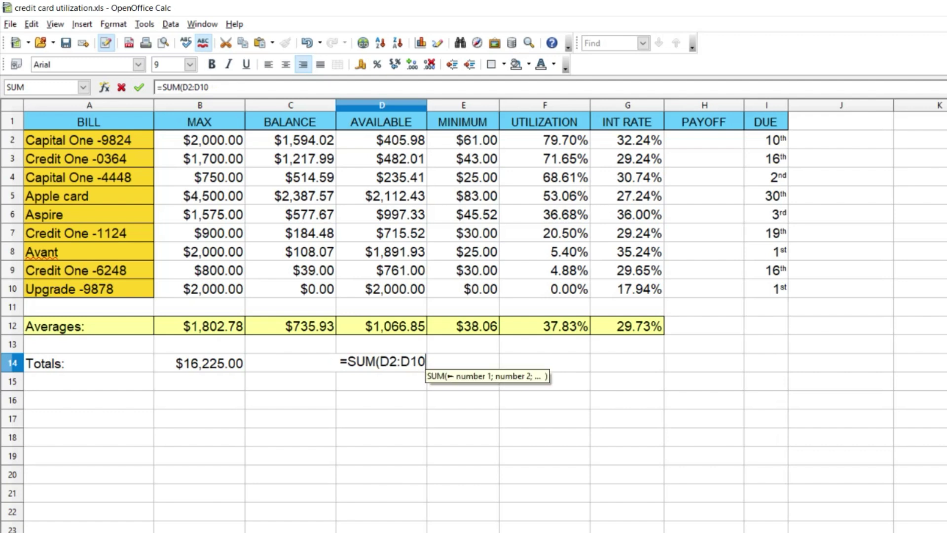
pyautogui.write(')')
pyautogui.press('Return')
pyautogui.press('Up')
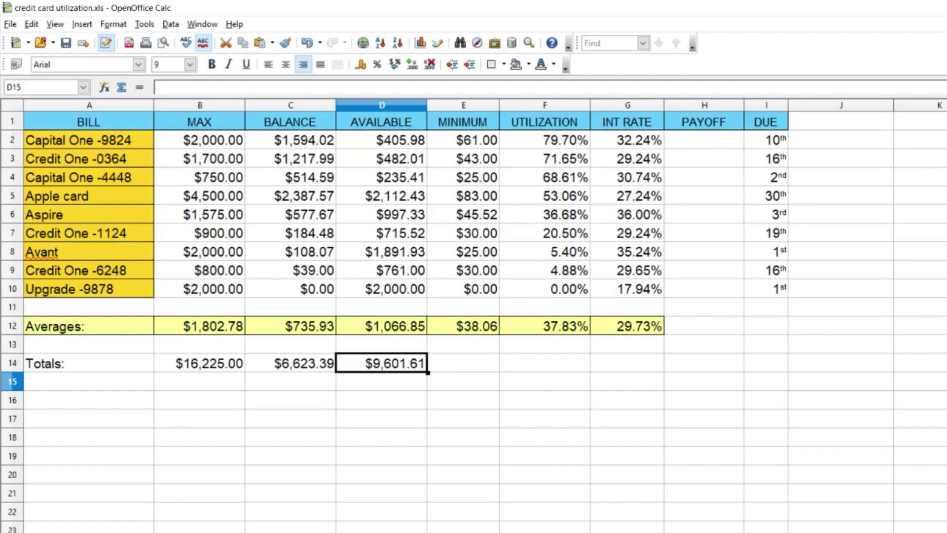
# Total the minimum payments in E14 with =SUM(E2:E10)
pyautogui.press('Right')
pyautogui.write('=SUM(E')
pyautogui.write('2:E1')
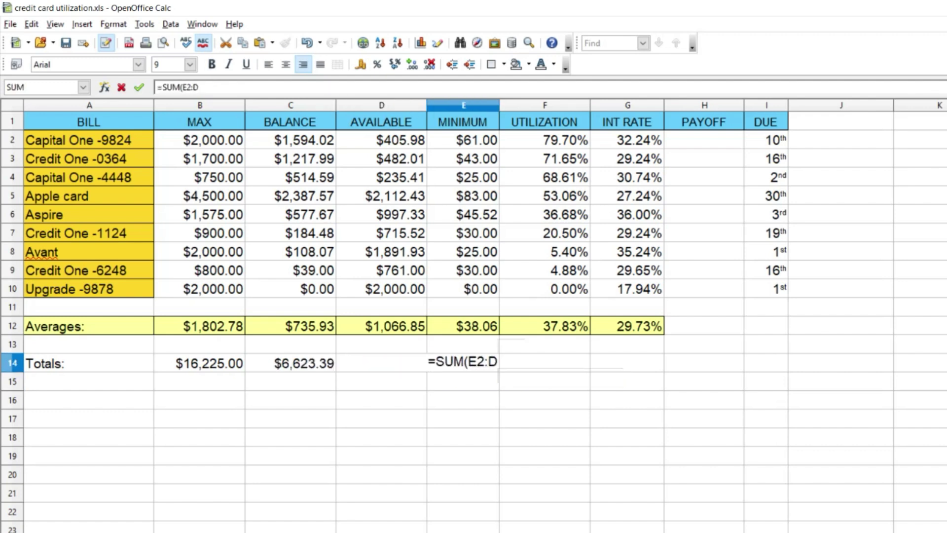
pyautogui.write('0)')
pyautogui.press('Return')
# Give the totals row A14:E14 a light green background and borders around every cell
pyautogui.moveTo(89, 363); pyautogui.dragTo(464, 363)
pyautogui.click(528, 64)
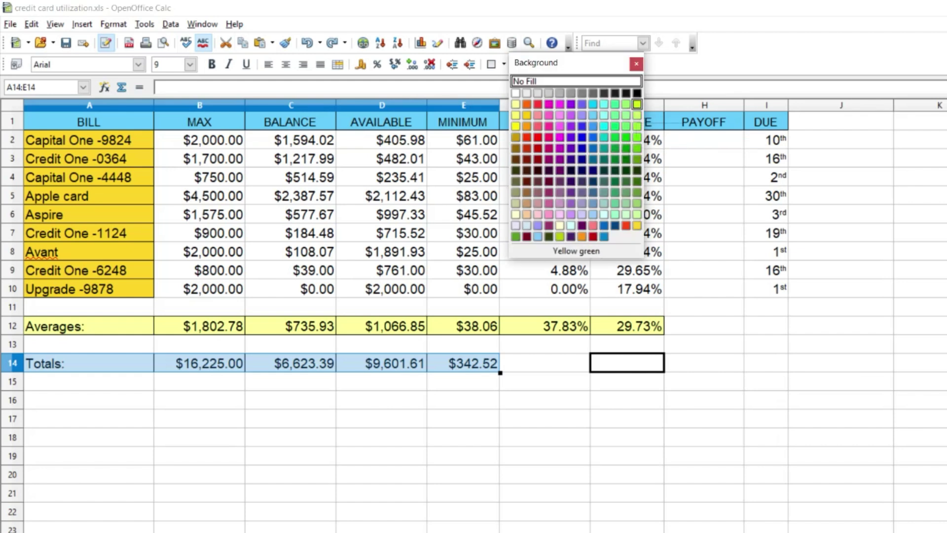
pyautogui.click(637, 126)
pyautogui.click(704, 418)
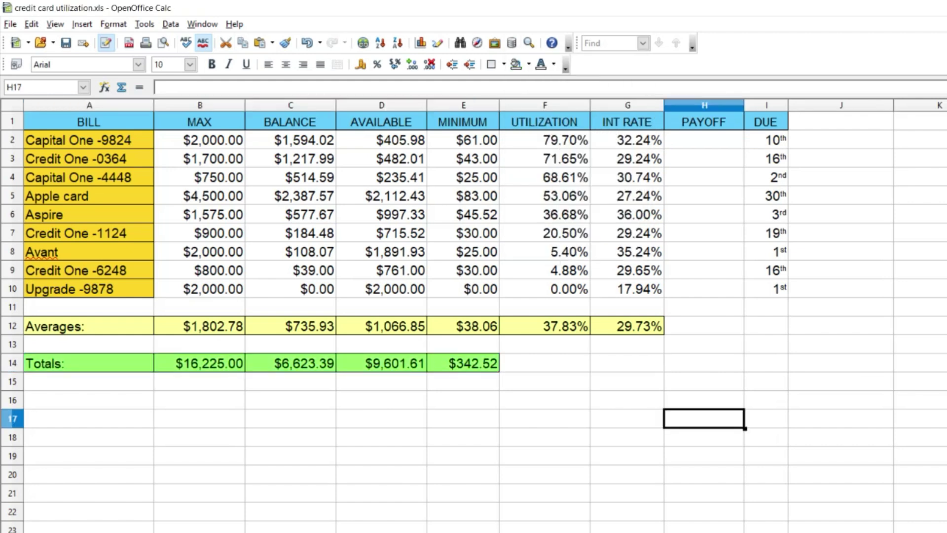